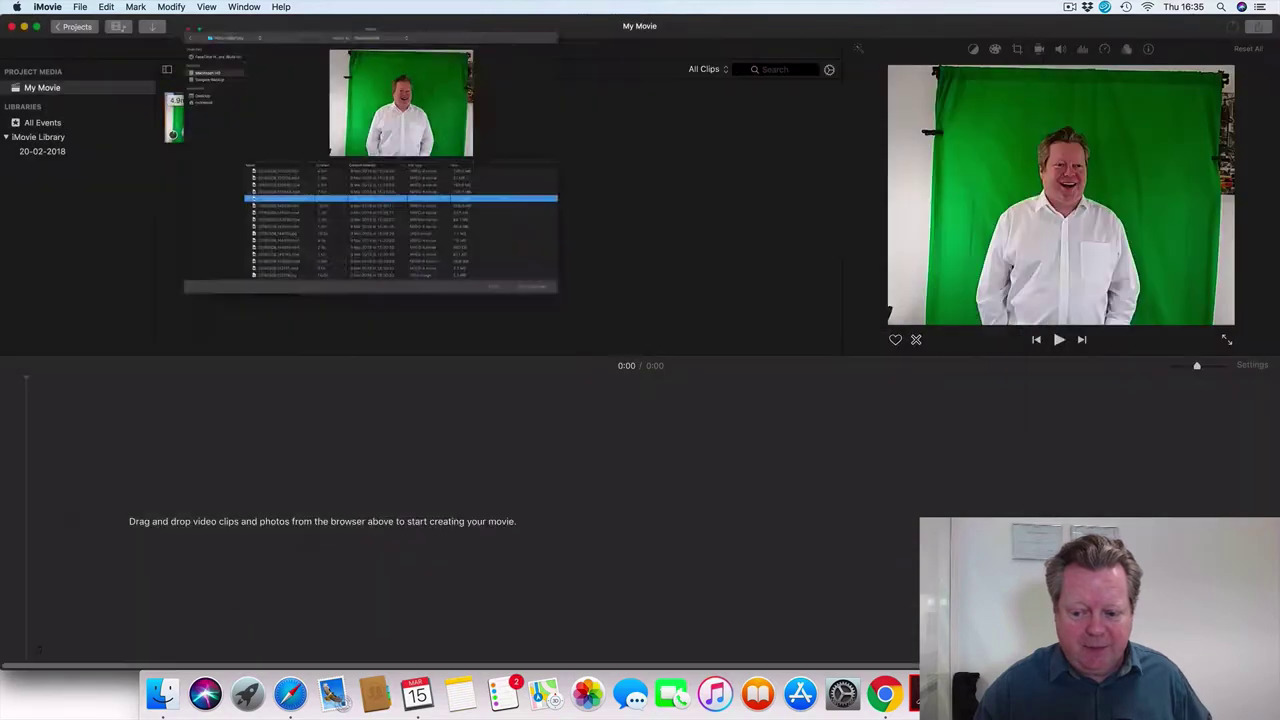
Step: Import the library bookshelves JPEG from the Downloads folder into the project media
left_click(152, 28)
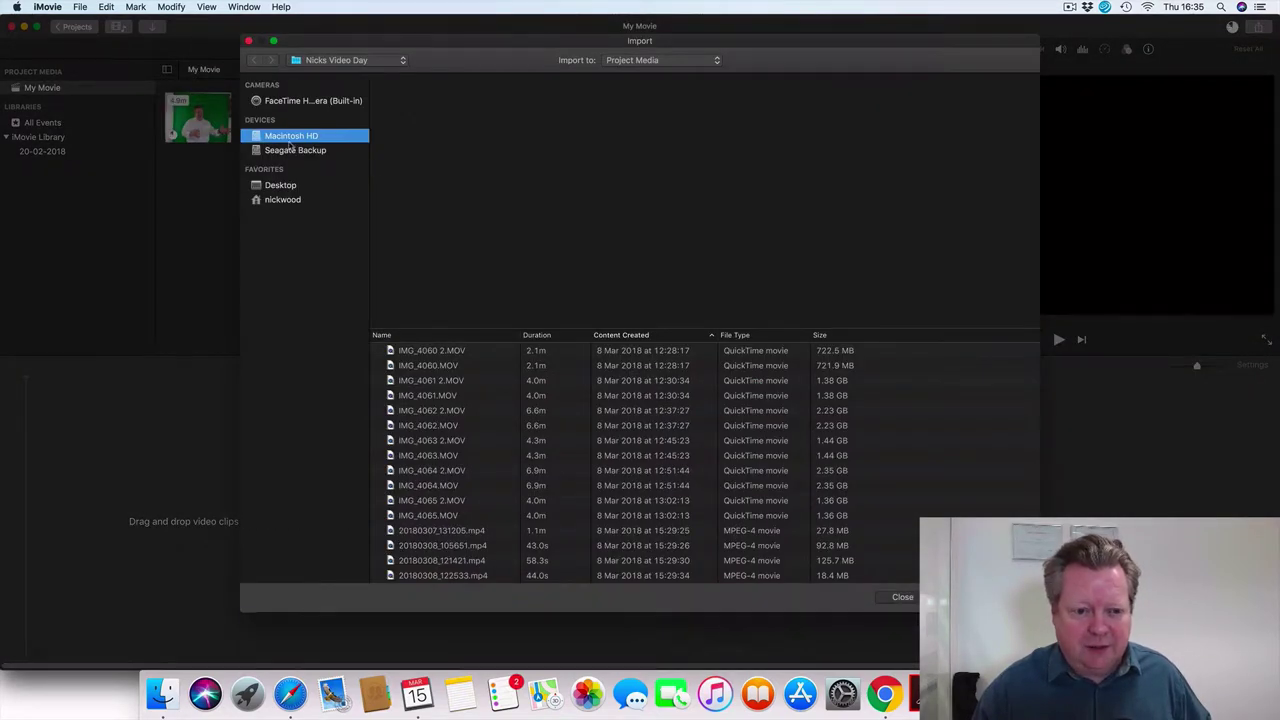
left_click(430, 436)
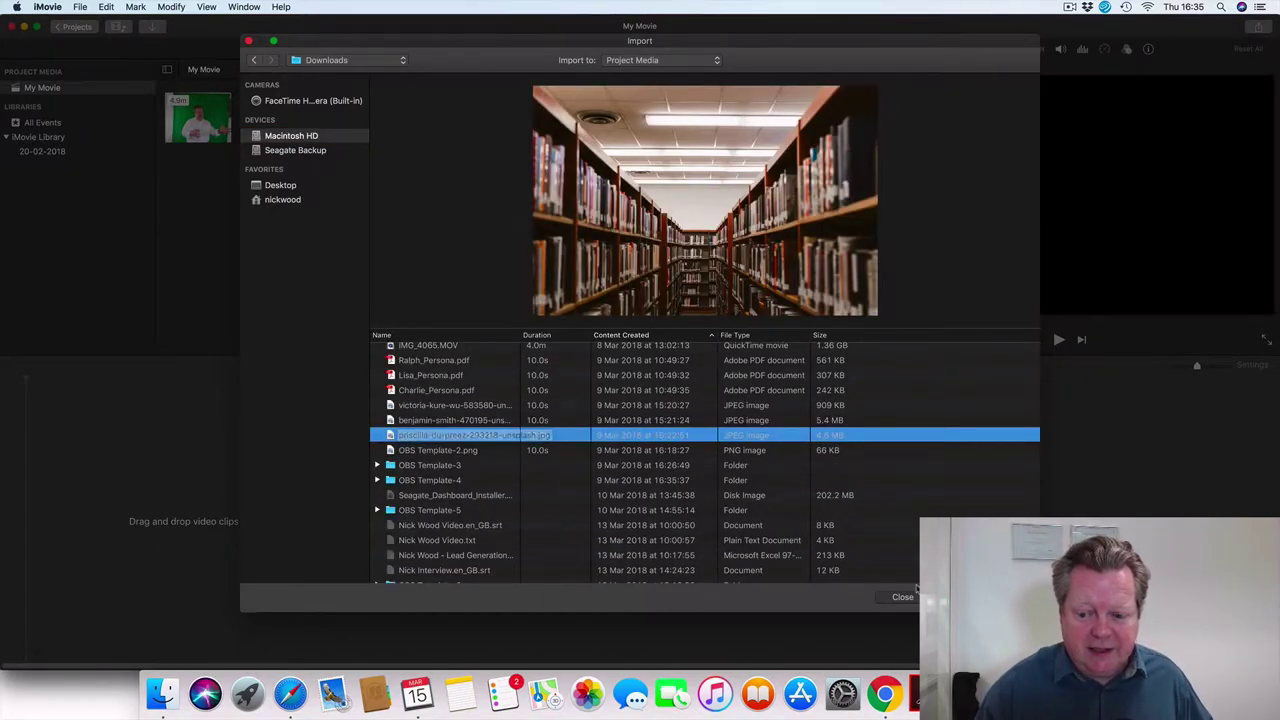
key("Return")
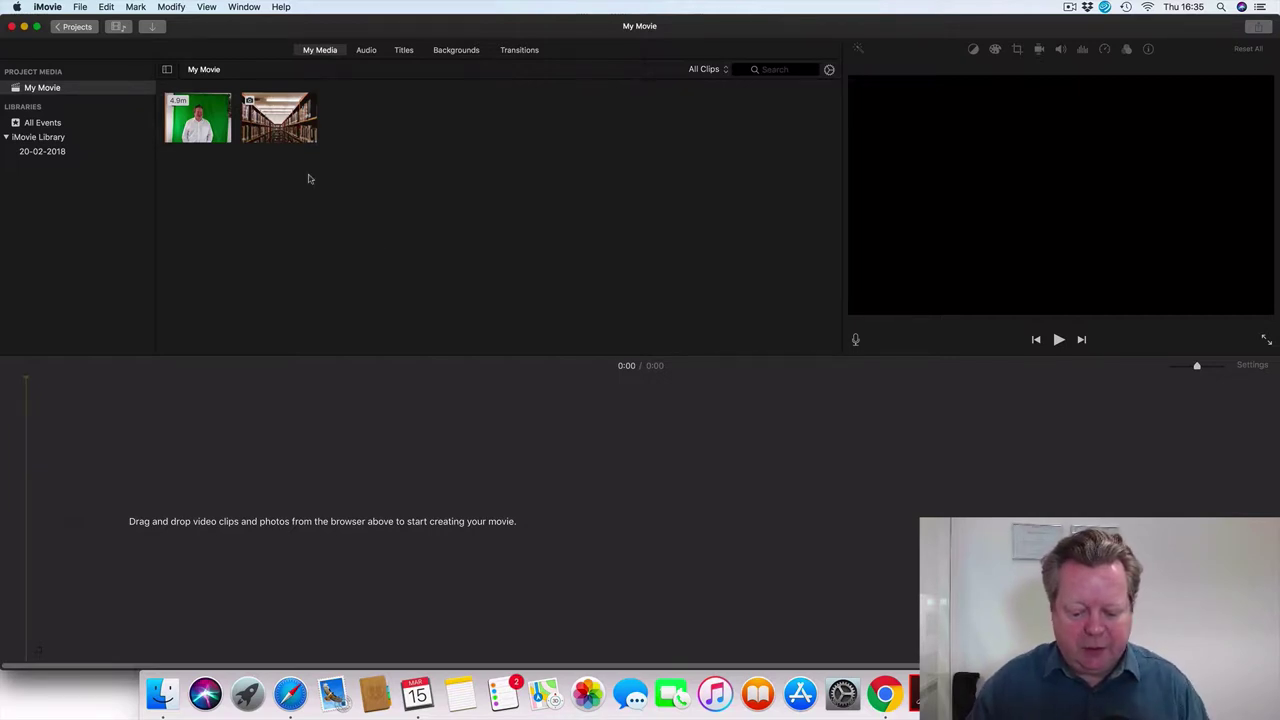
Step: Look through the built-in backgrounds, including Blobs and Underwater, and return to the project media
left_click(462, 52)
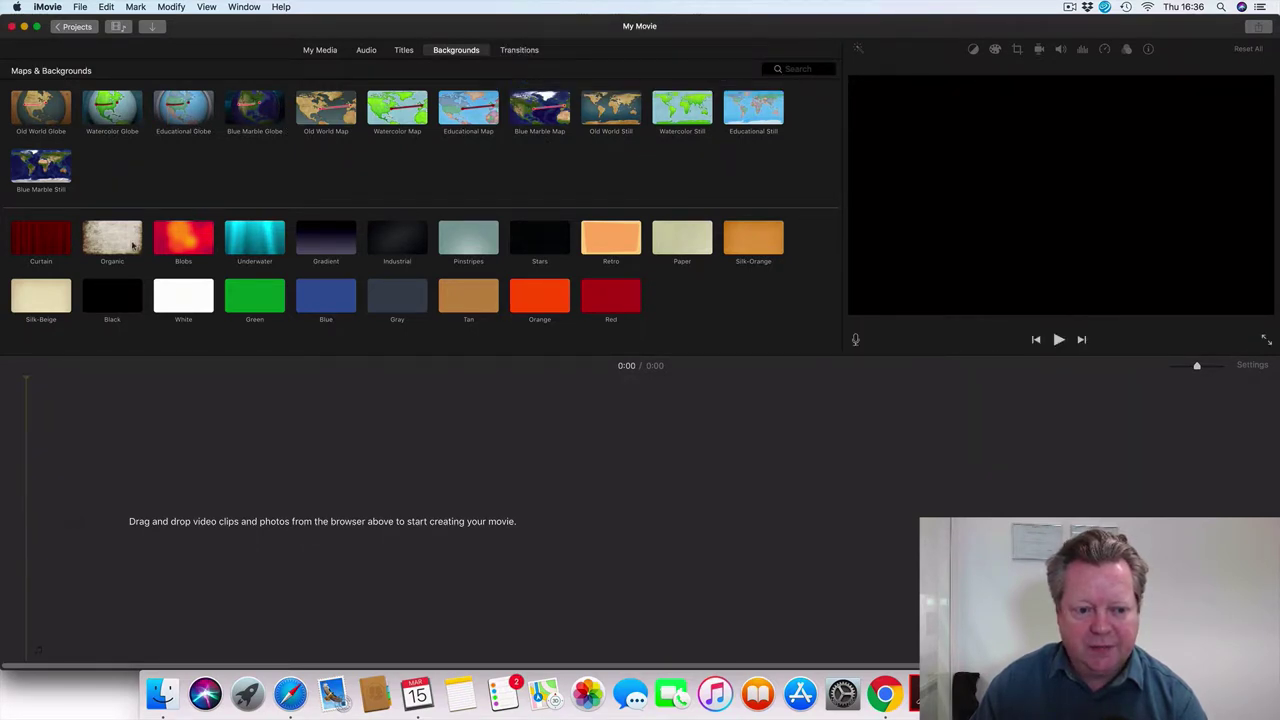
left_click(186, 249)
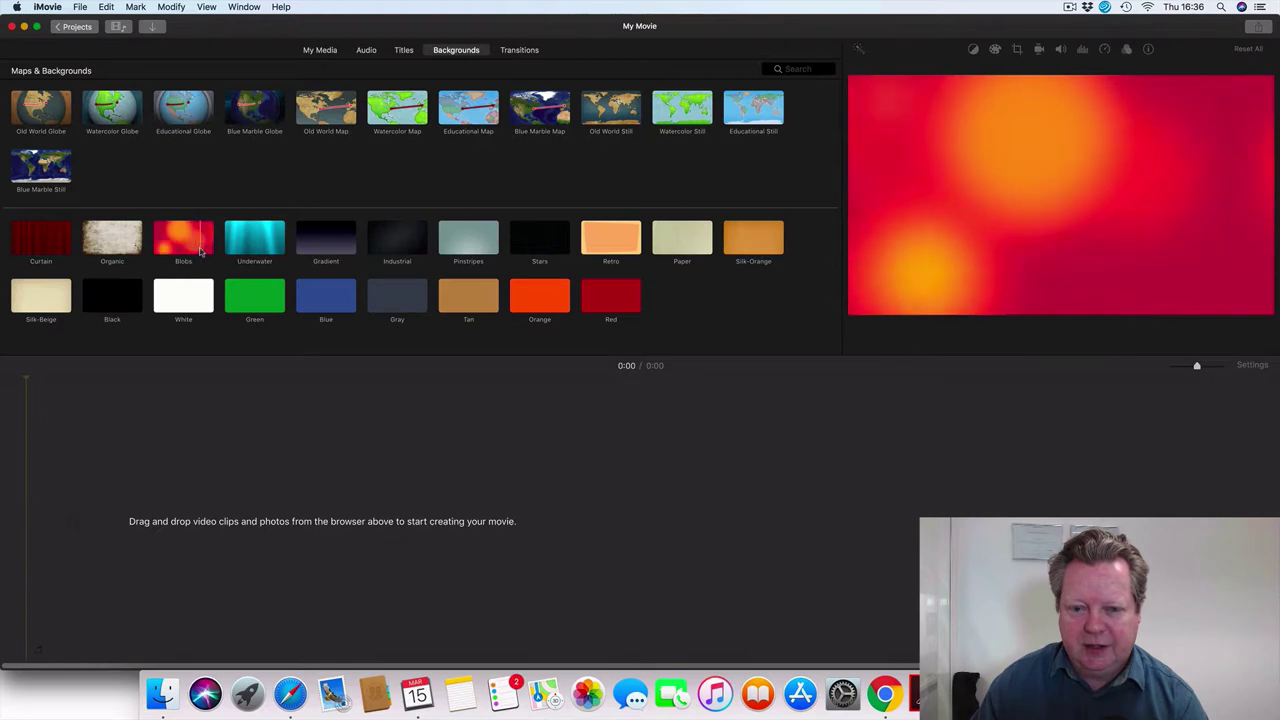
left_click(239, 257)
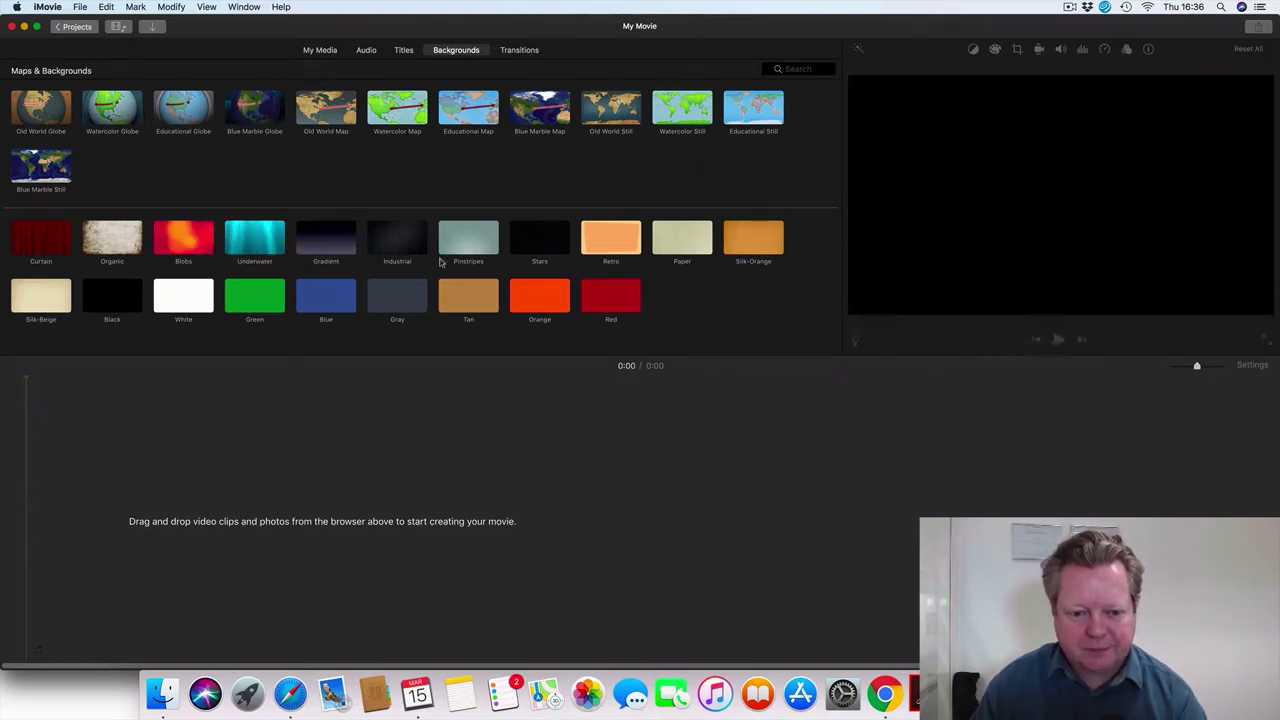
left_click(321, 51)
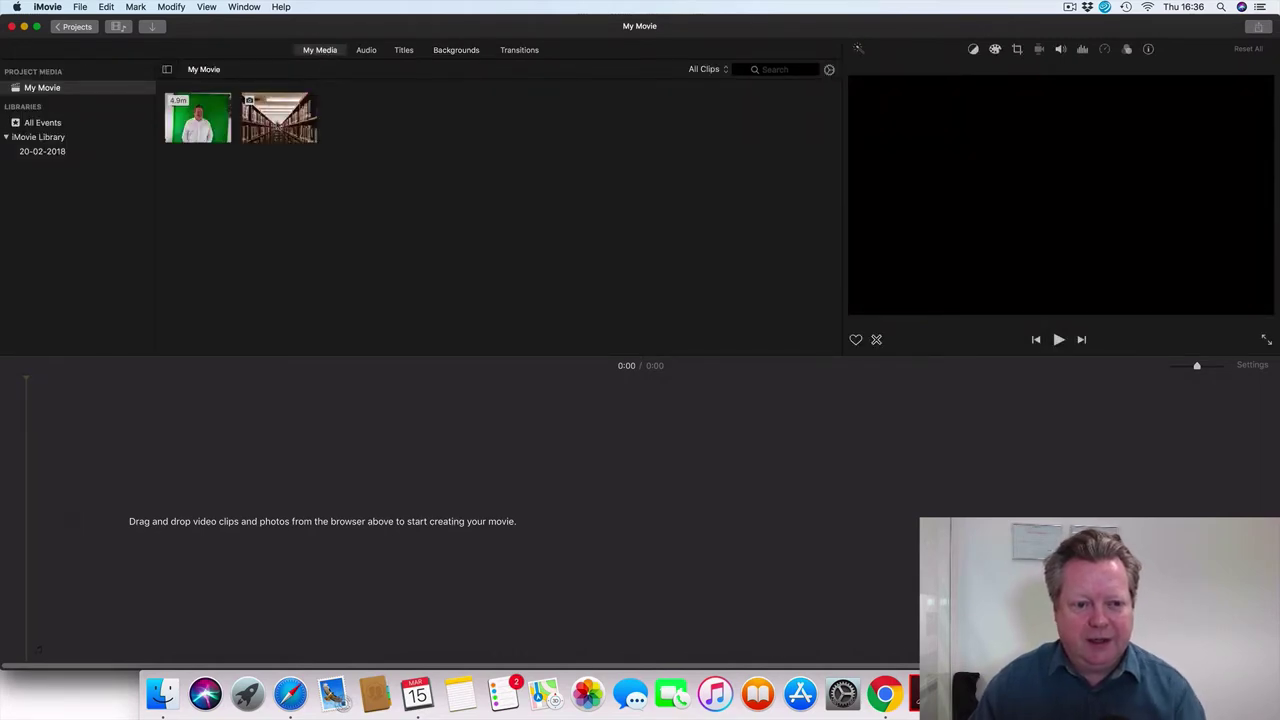
Step: Place the library photo in the empty timeline and set its crop style to Fit
left_click_drag(279, 117, 46, 522)
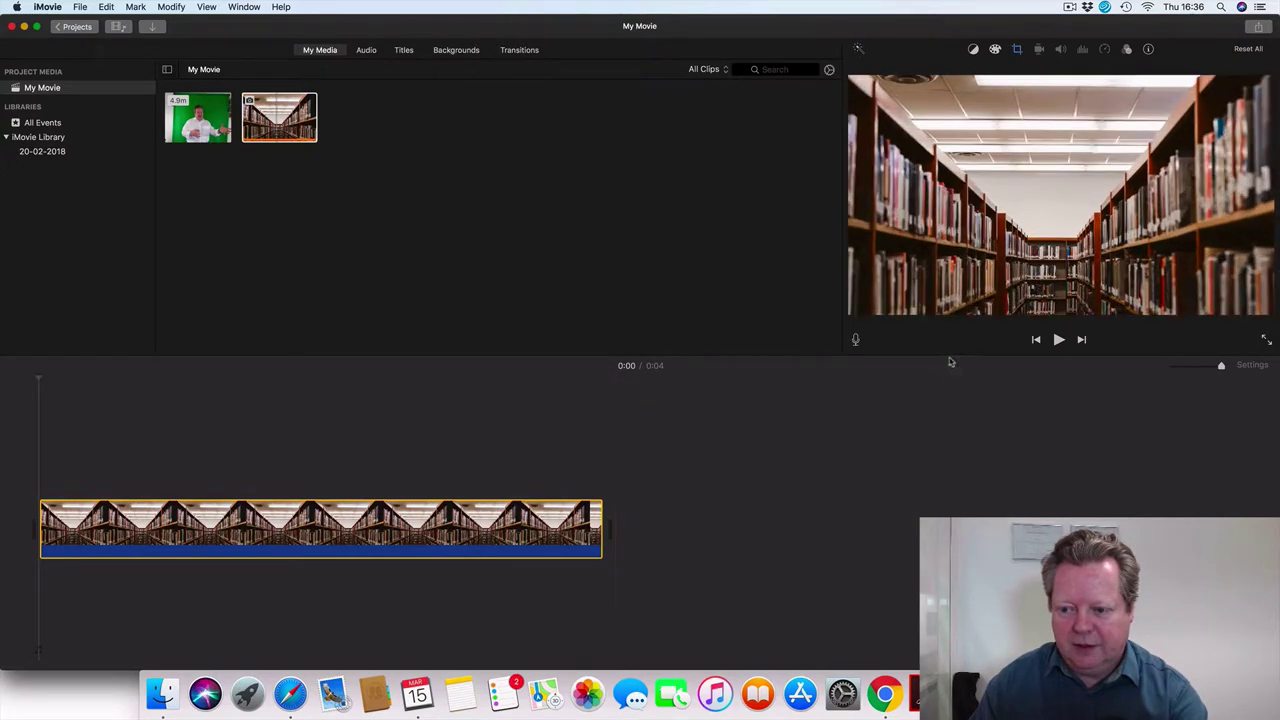
left_click(1017, 50)
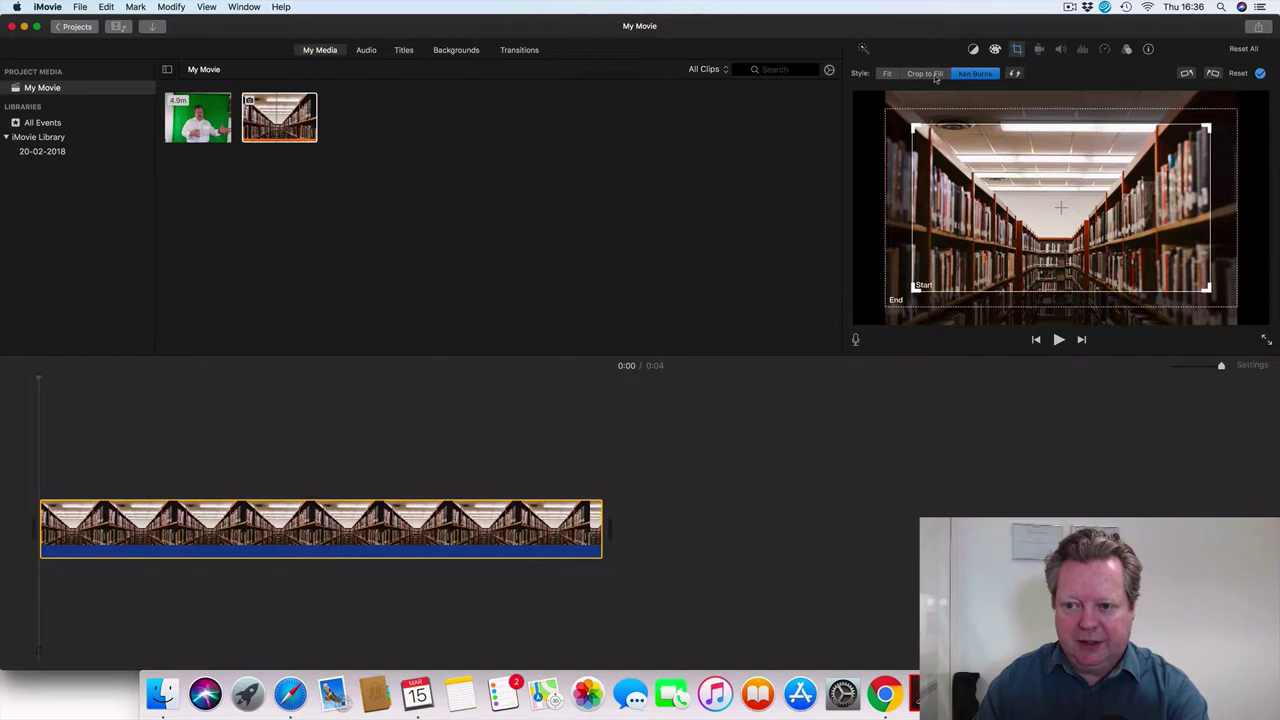
left_click(889, 74)
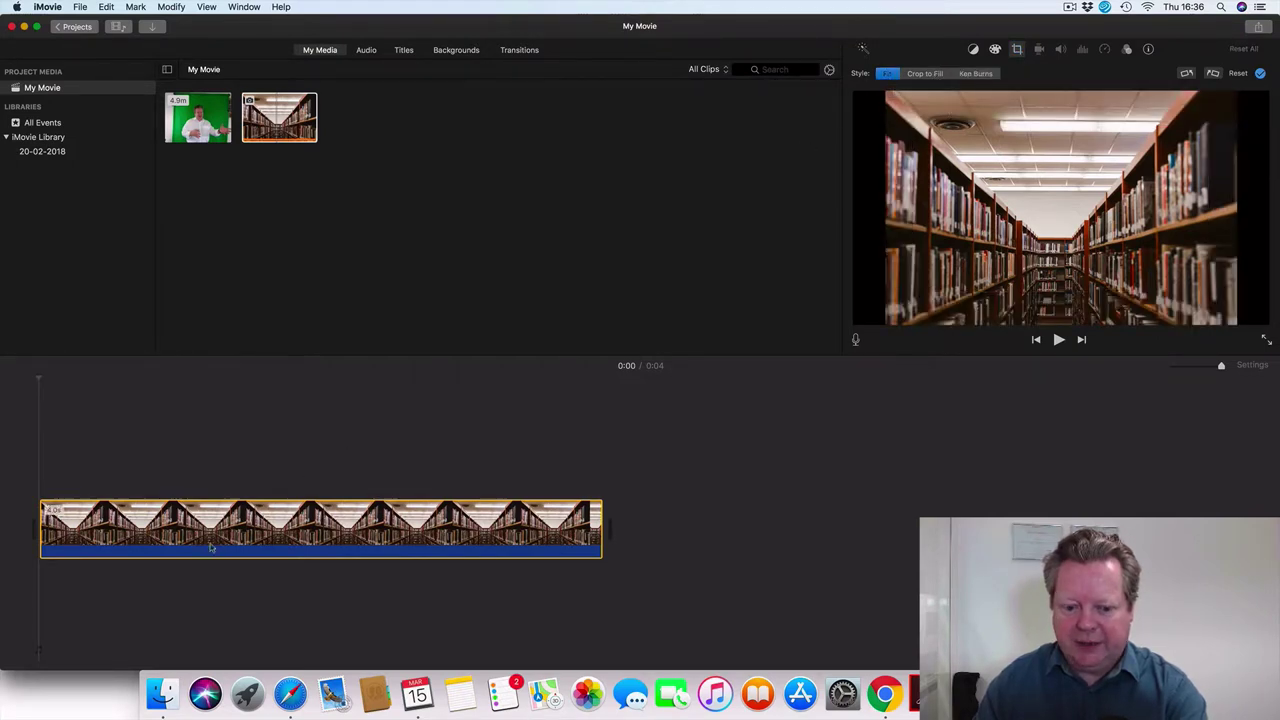
Step: Extend the library photo in the timeline to a duration of about 4:49
left_click(331, 533)
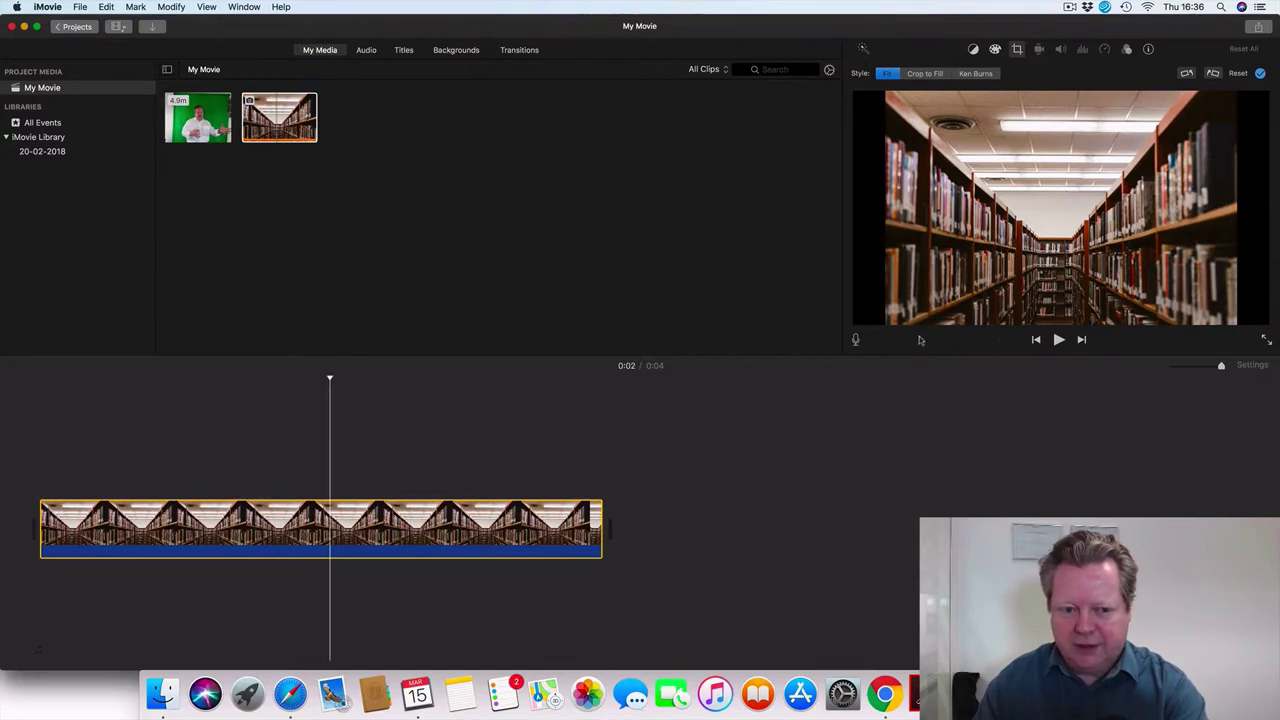
left_click(532, 172)
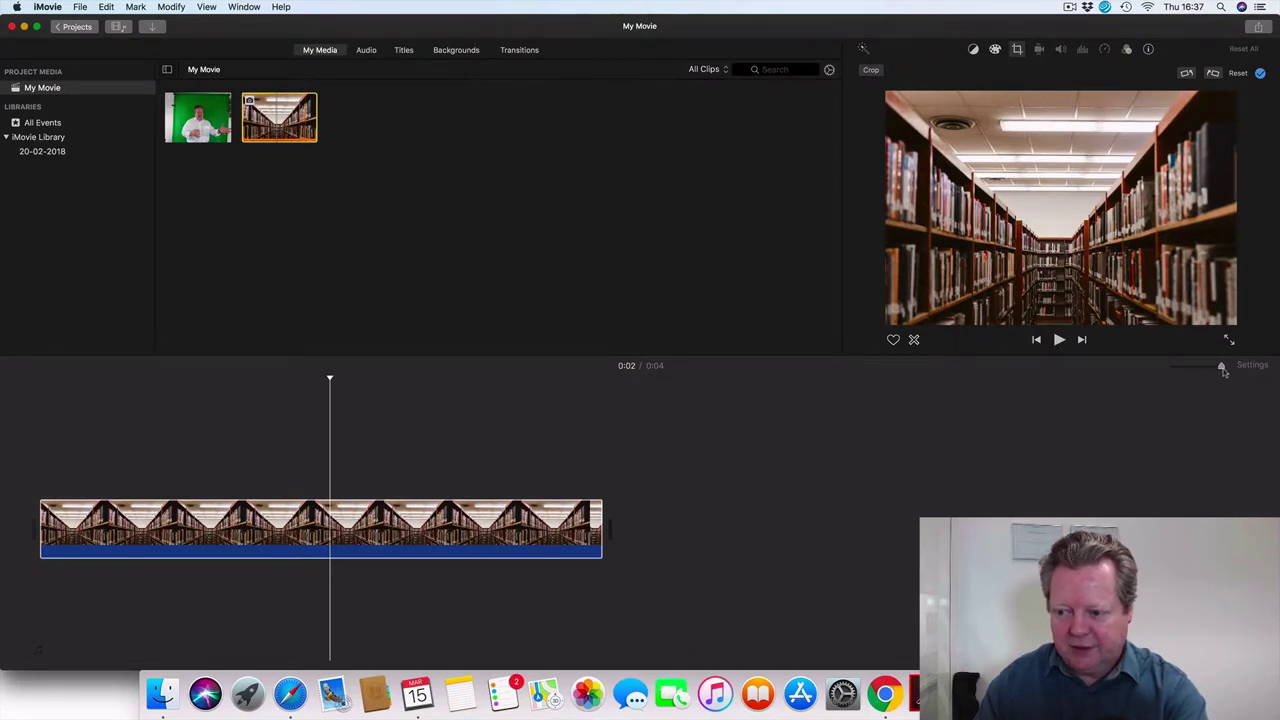
left_click_drag(1221, 369, 1202, 371)
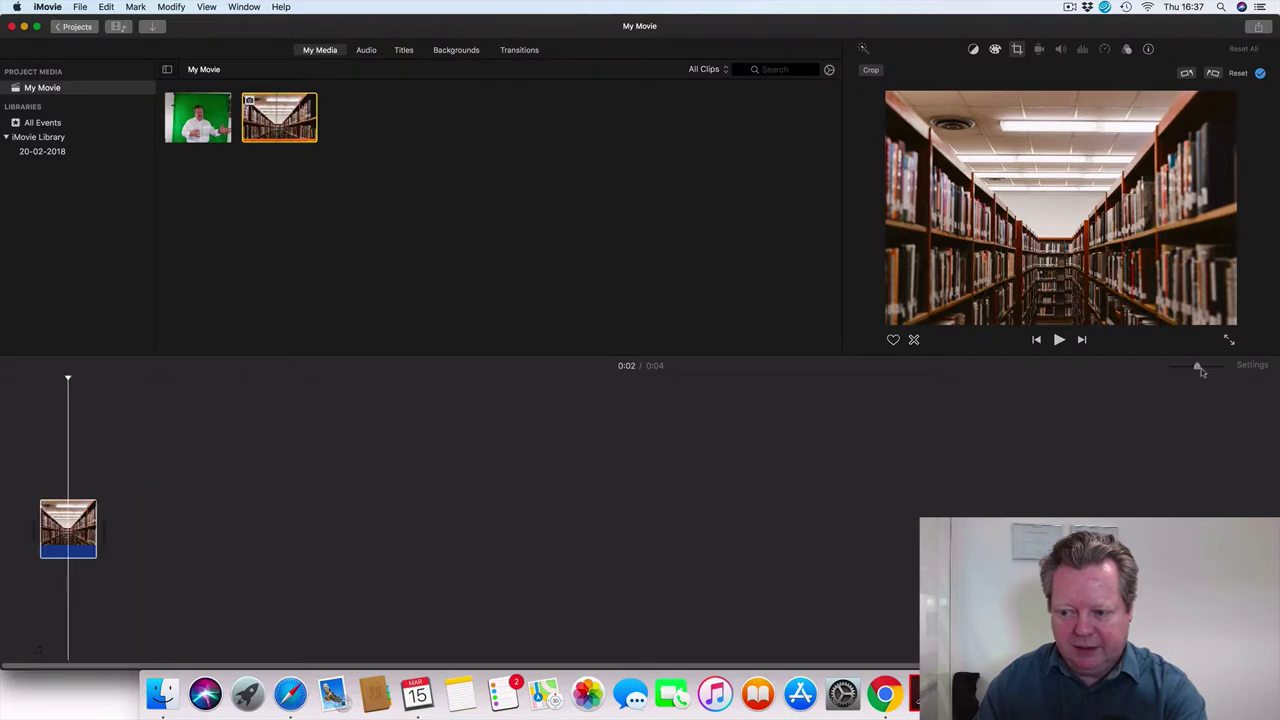
left_click(95, 532)
left_click_drag(97, 532, 1142, 510)
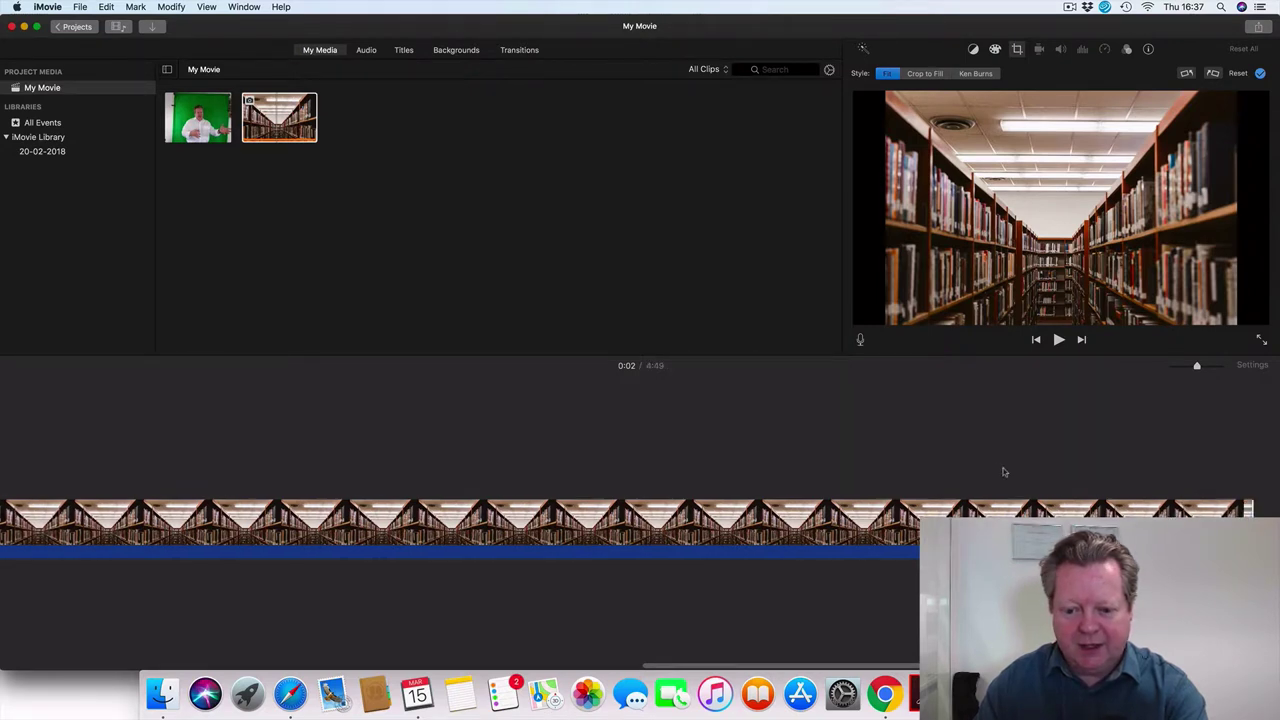
Step: Overlay the whole green-screen clip above the library photo, aligned with the start of the timeline
scroll(1004, 472, "left", 15)
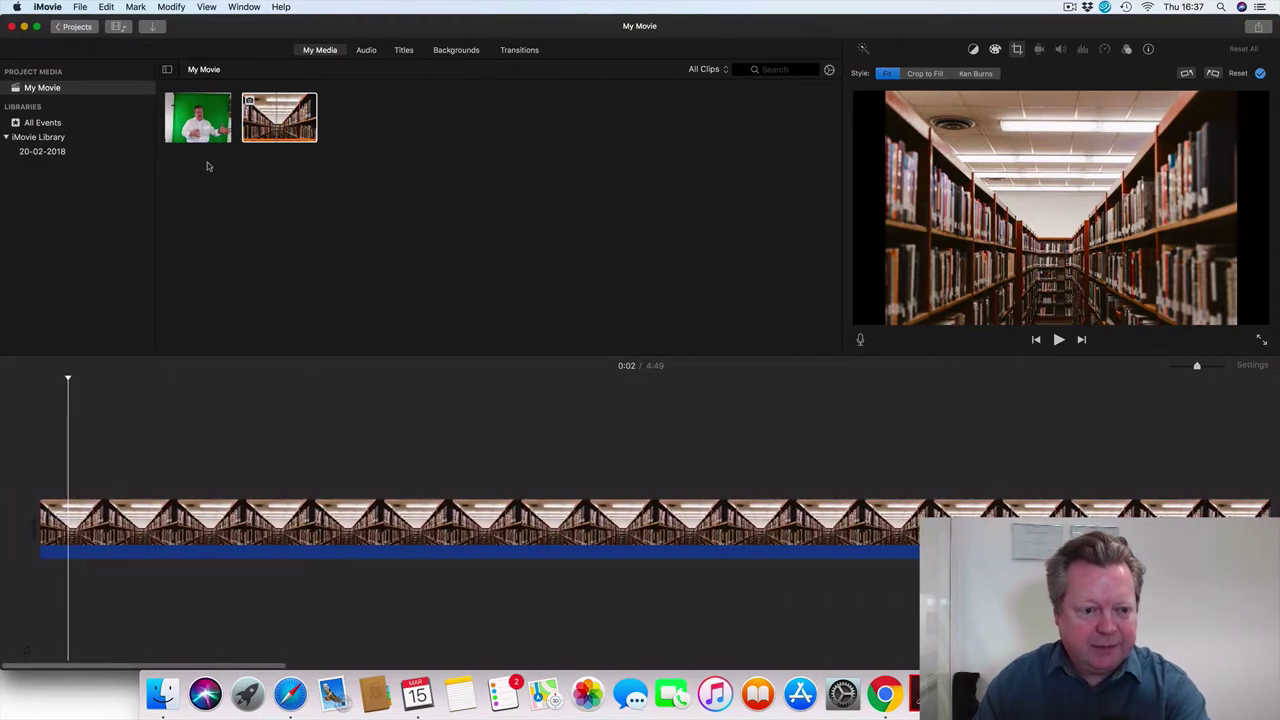
left_click(202, 128)
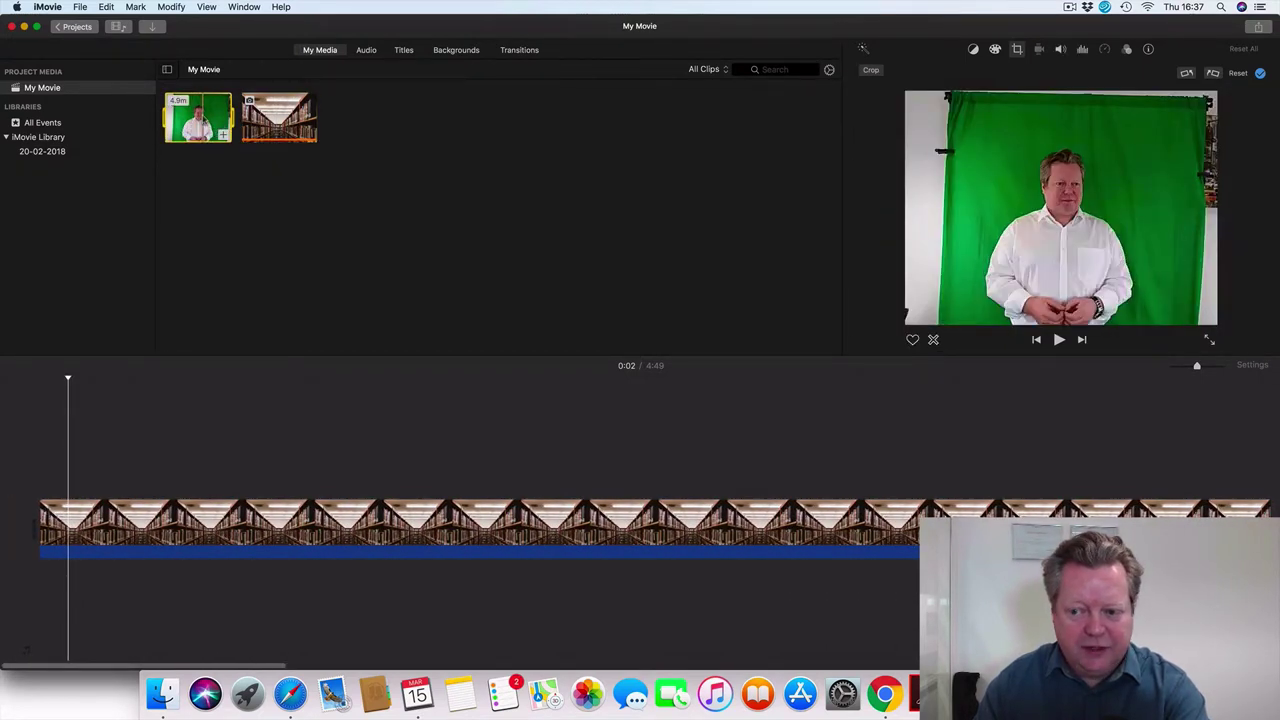
left_click_drag(204, 120, 50, 462)
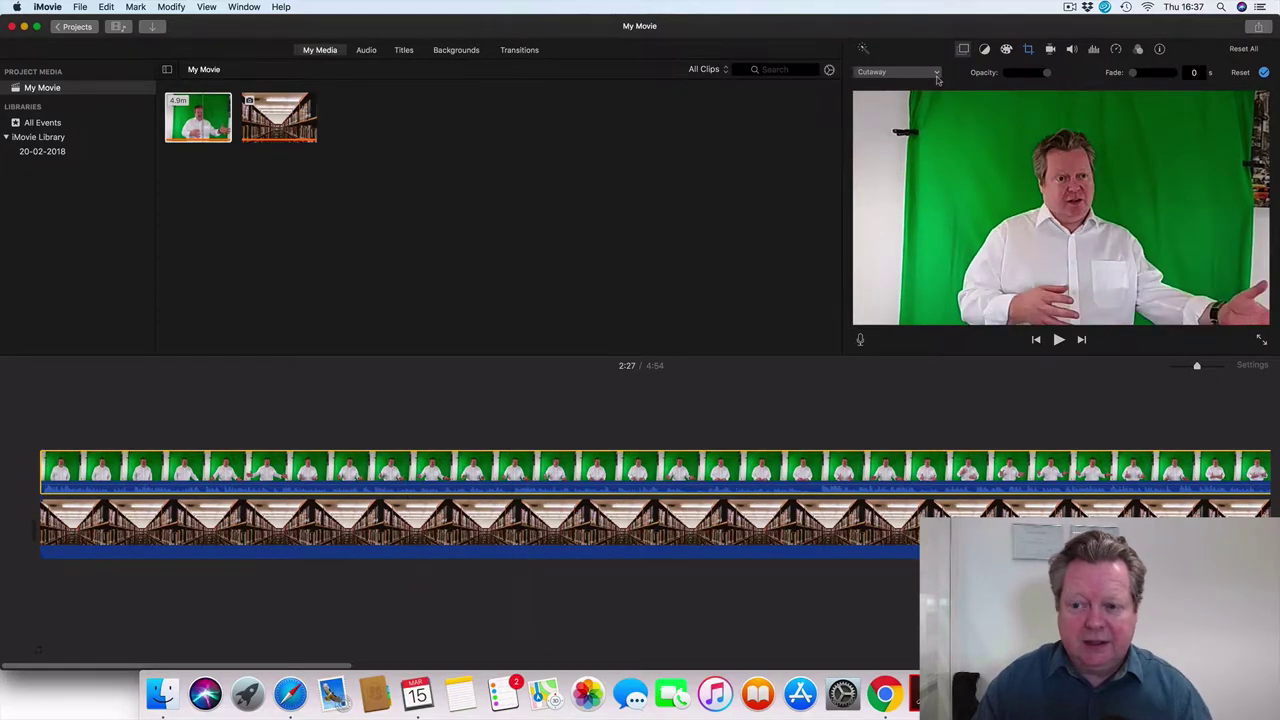
Step: Try the Split Screen and Picture in Picture overlay styles on the green-screen clip, and restore Cutaway
left_click(937, 76)
left_click(928, 58)
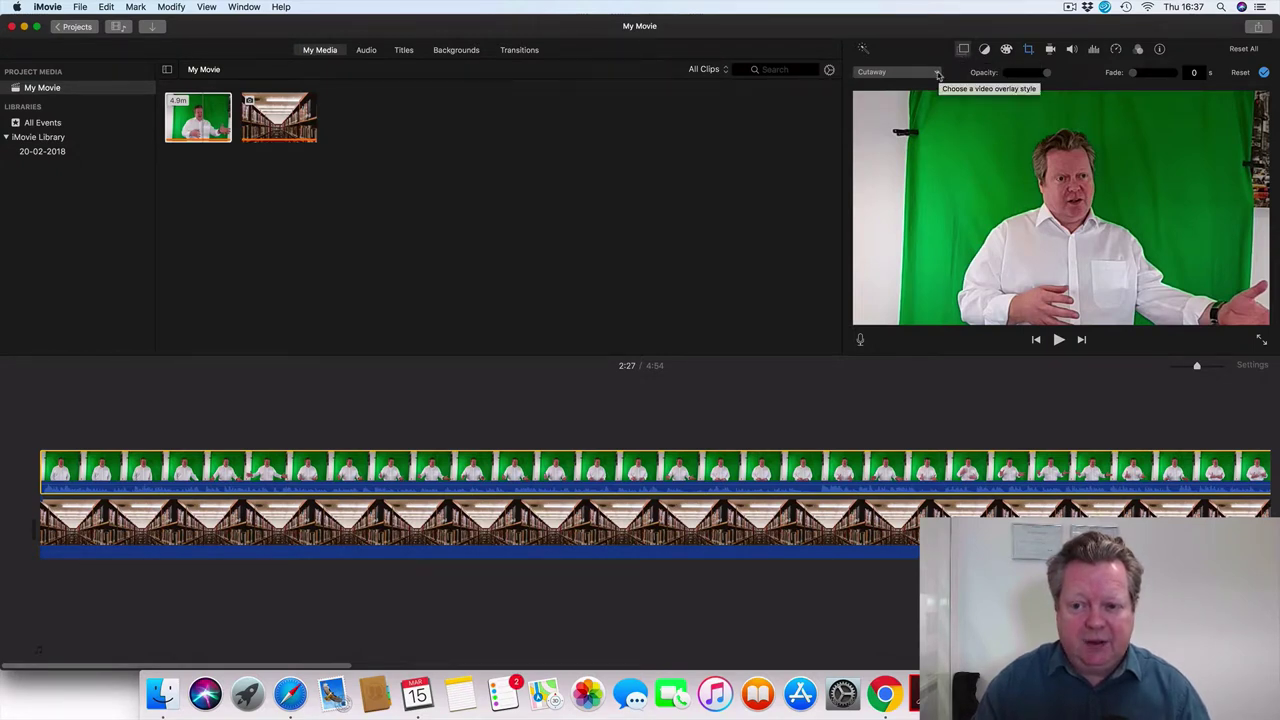
left_click(937, 74)
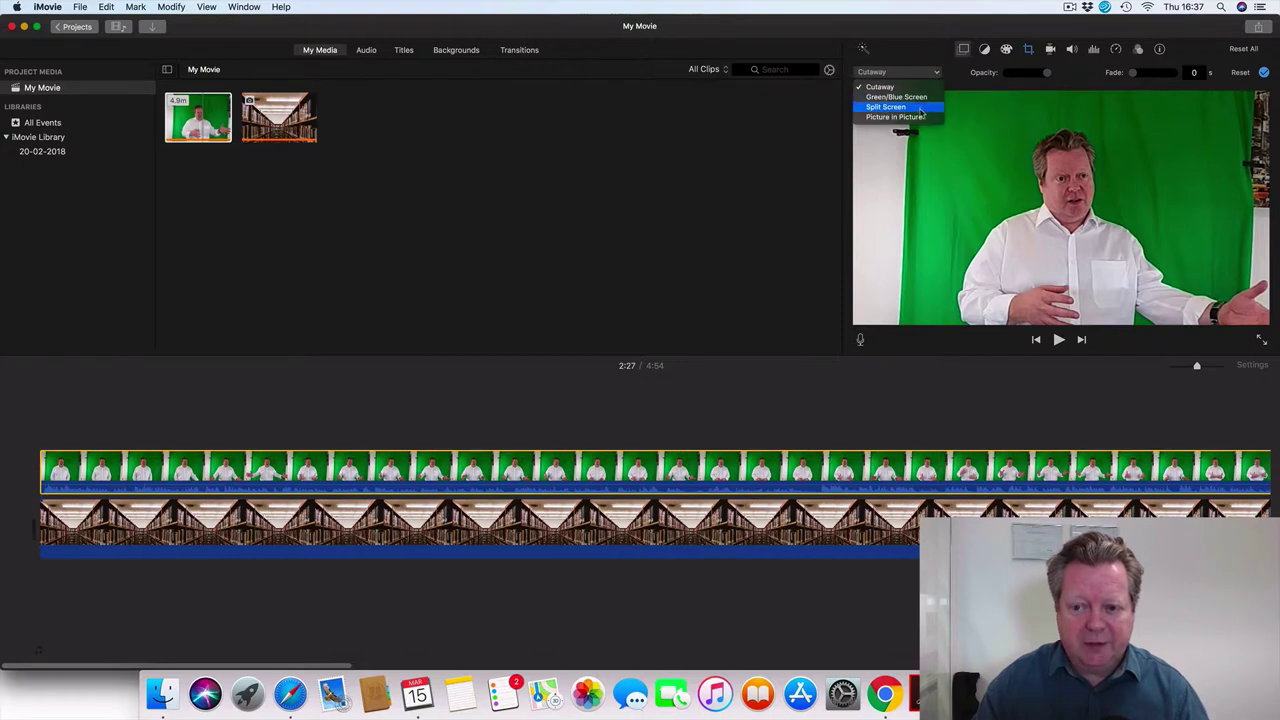
left_click(919, 107)
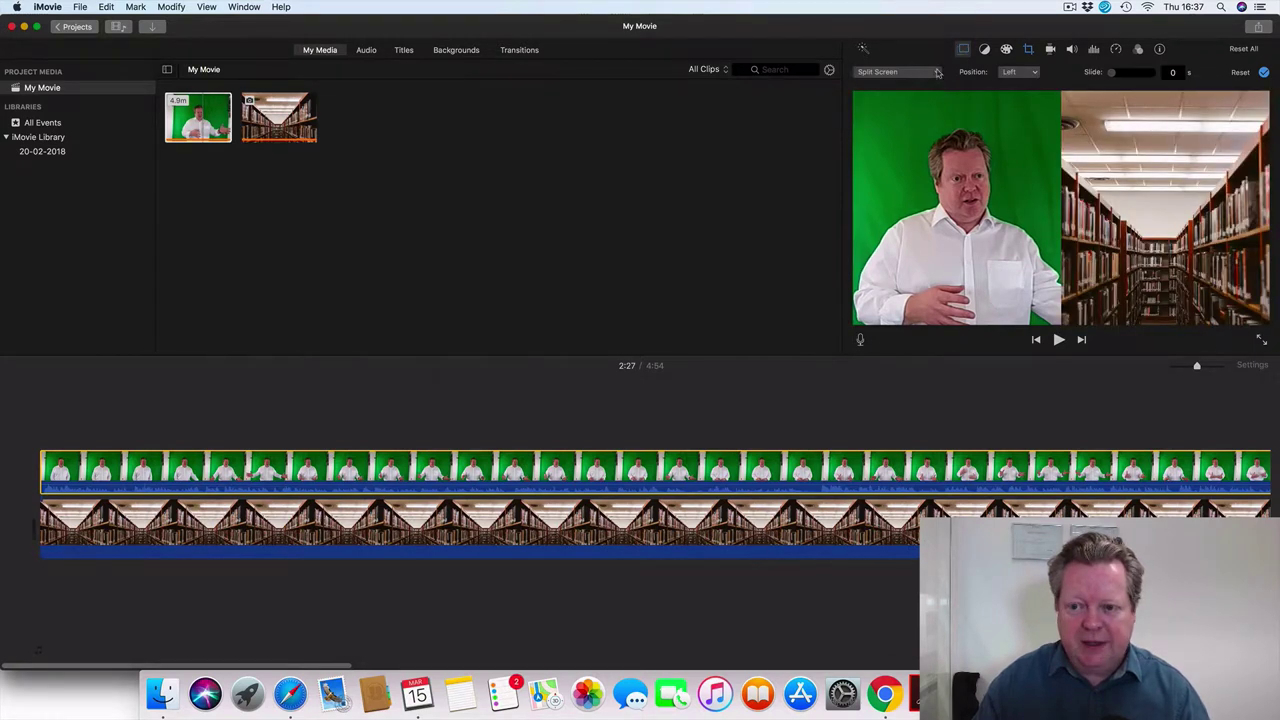
left_click(937, 72)
left_click(918, 117)
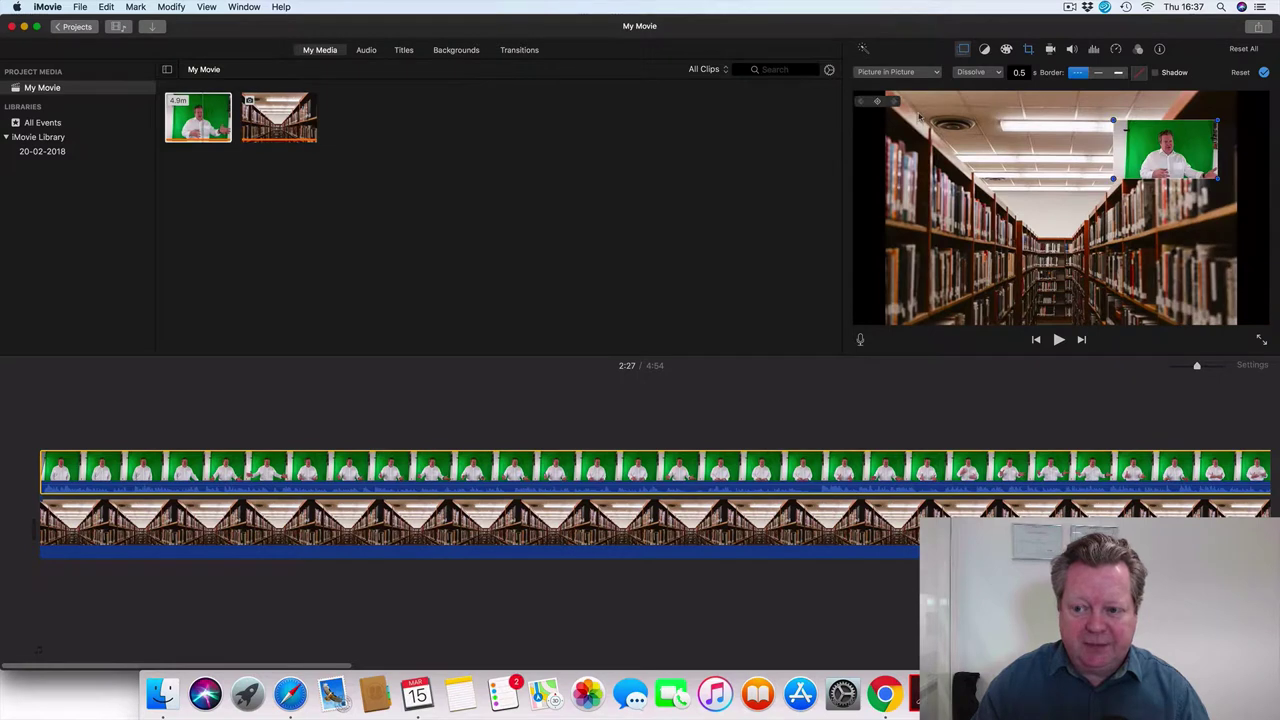
left_click(940, 73)
left_click(927, 86)
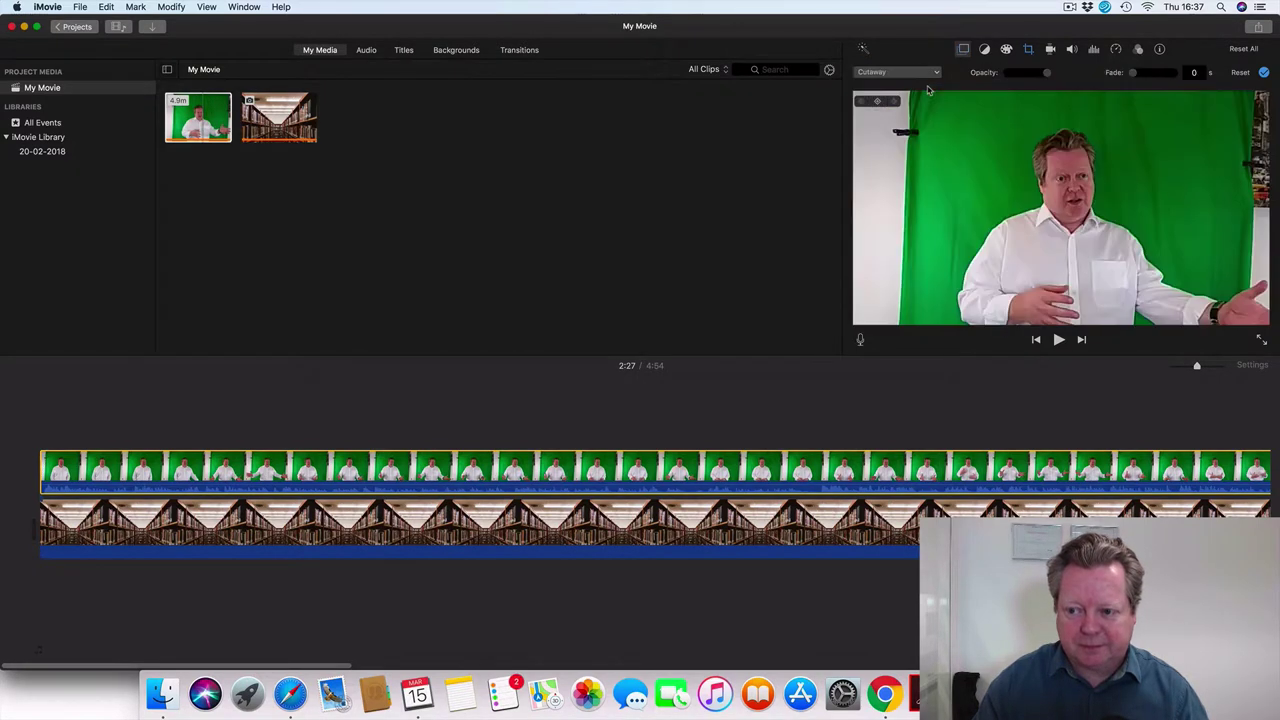
Step: Apply the Green/Blue Screen overlay style to the green-screen clip and activate its clean-up eraser
left_click(938, 72)
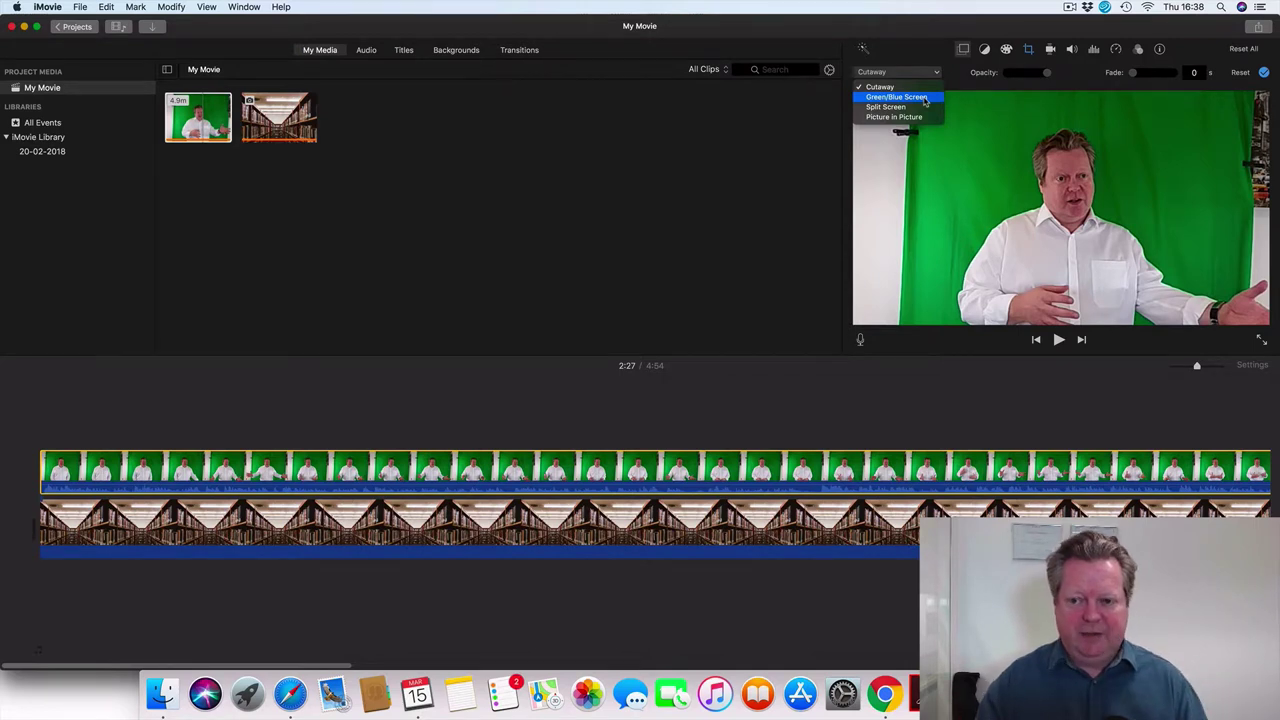
left_click(900, 99)
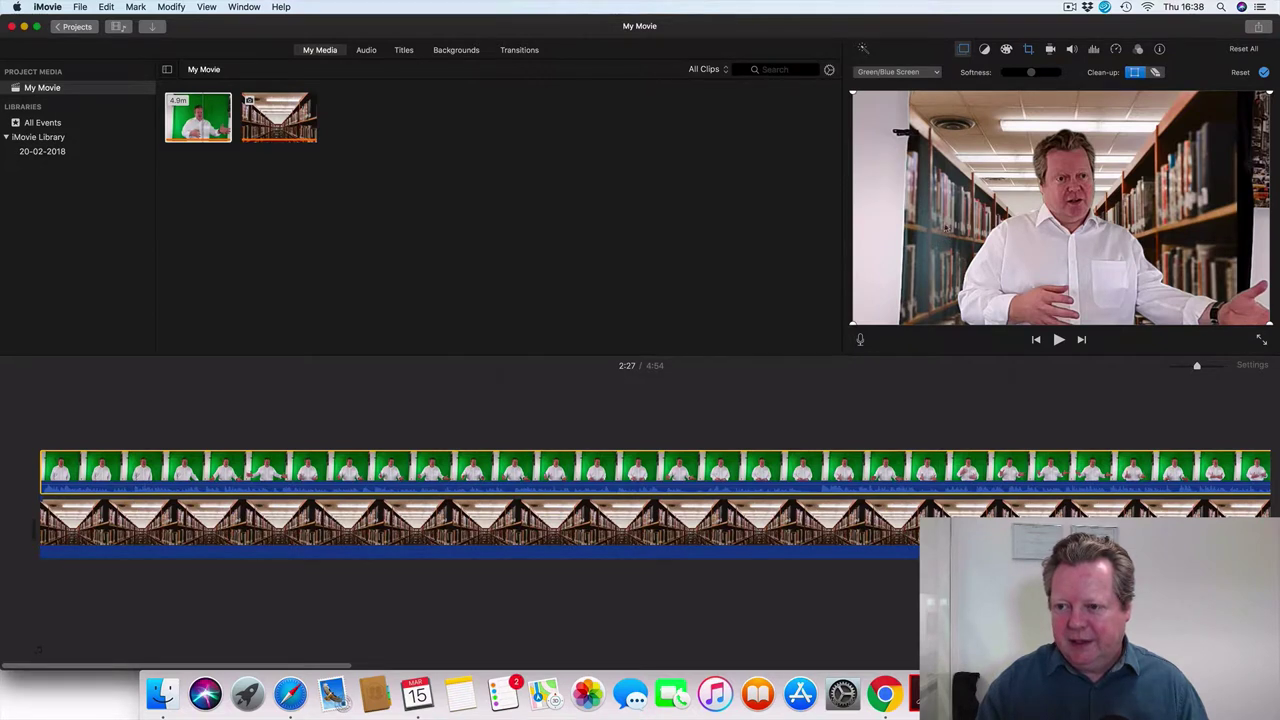
left_click(1155, 73)
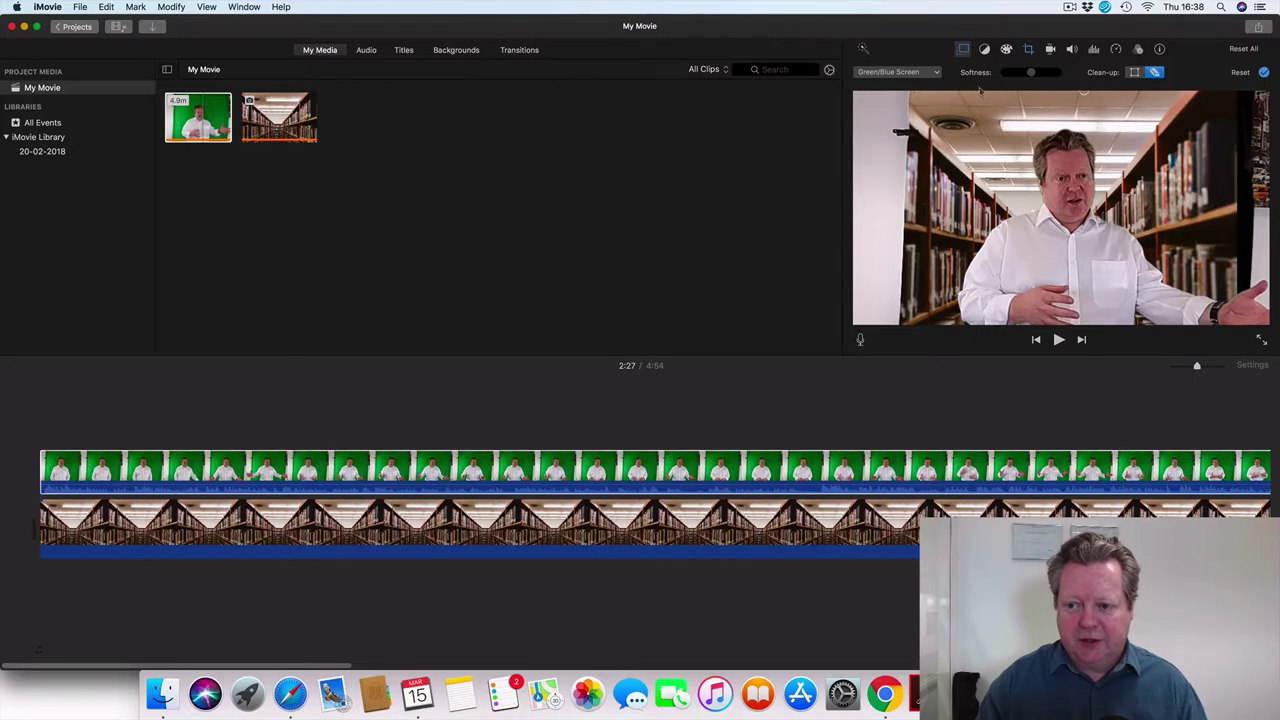
Step: Crop the green-screen clip with Crop to Fill, framing the presenter tightly to exclude the wall and backdrop edges
left_click(1029, 50)
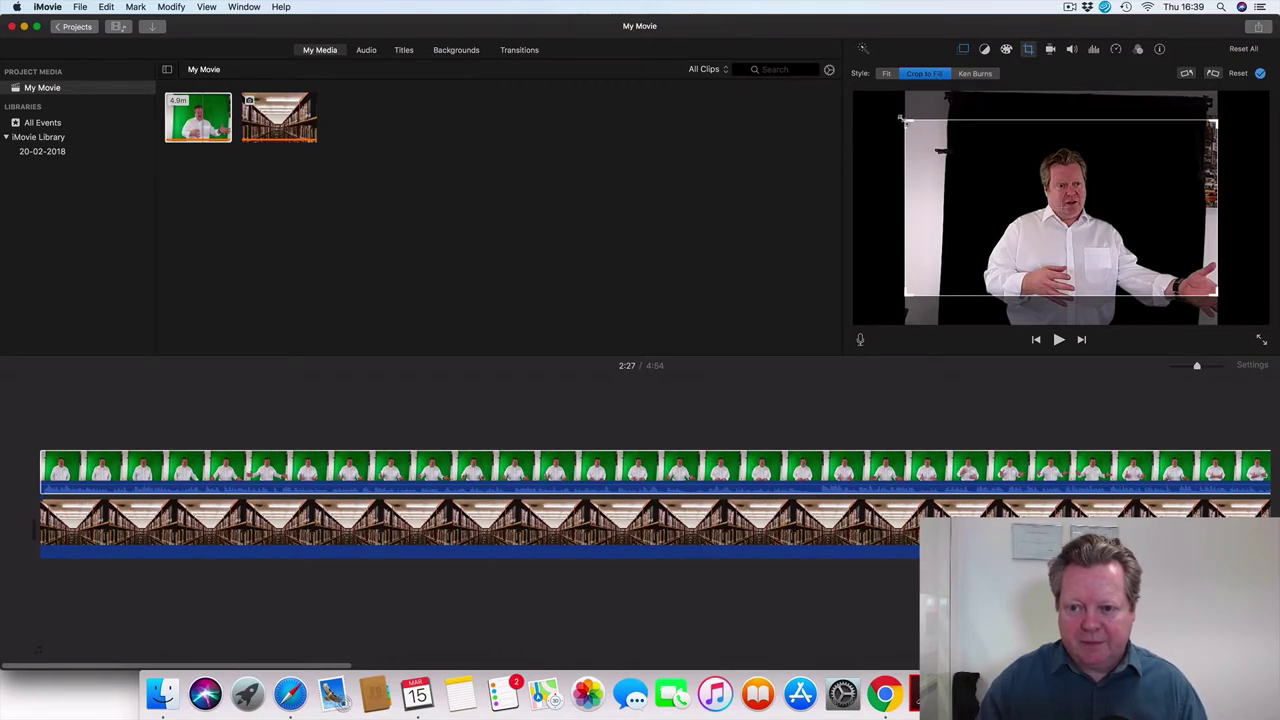
left_click_drag(901, 118, 963, 142)
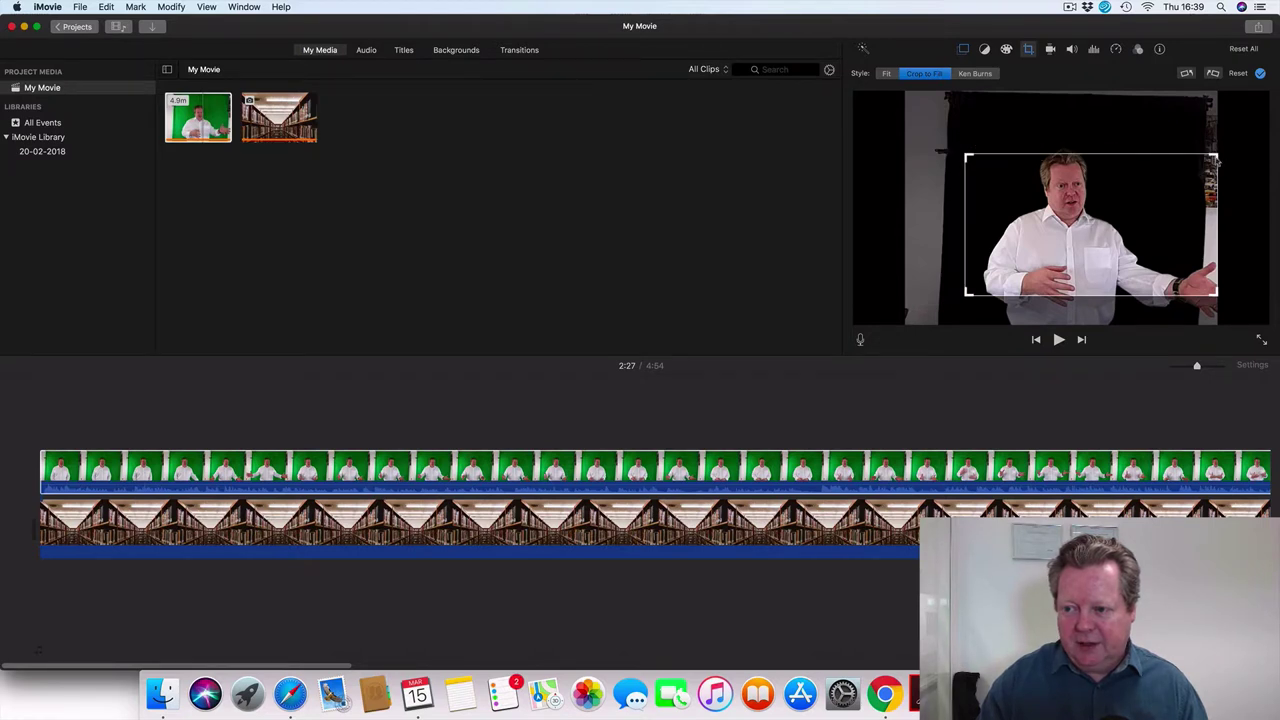
left_click_drag(1216, 161, 1193, 160)
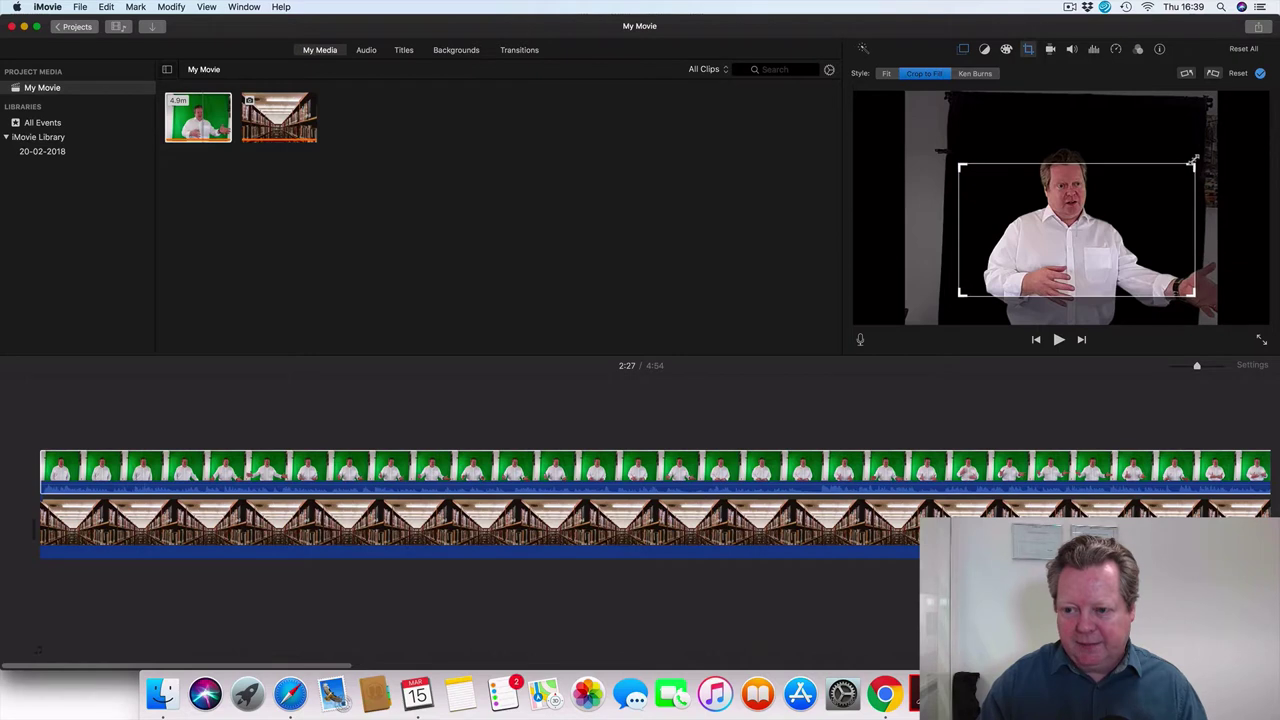
left_click_drag(1140, 206, 1142, 185)
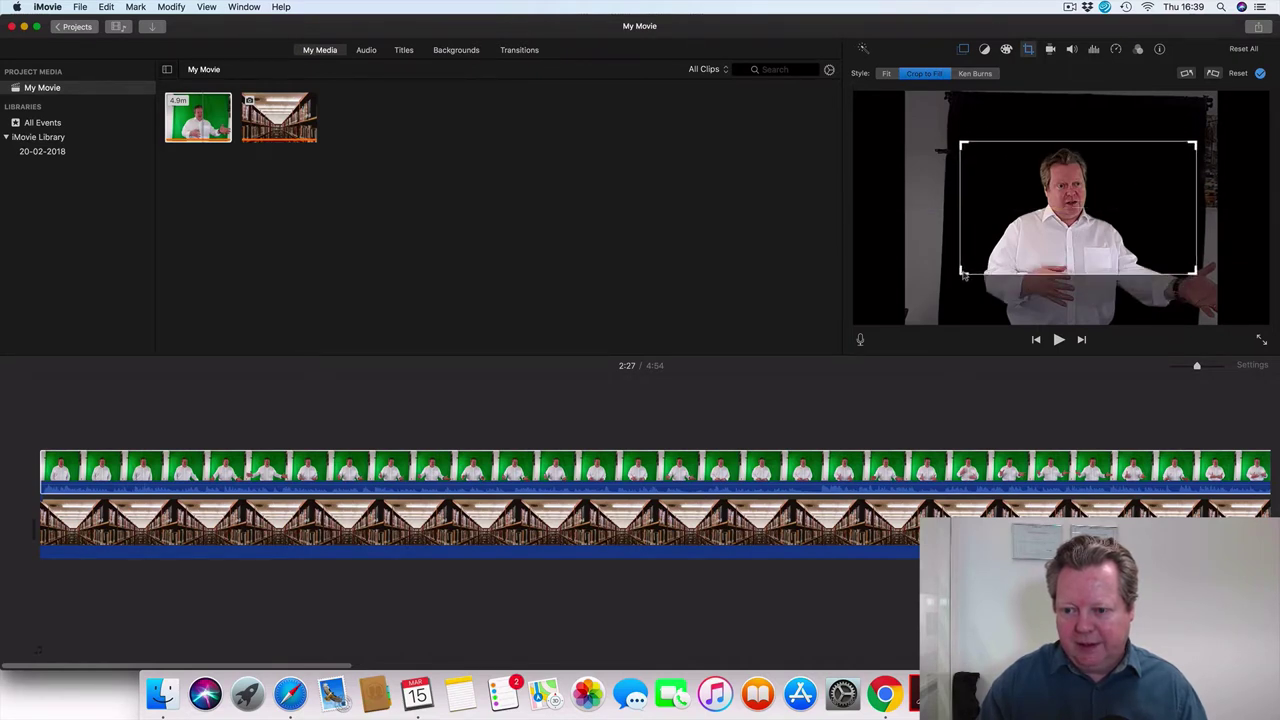
left_click_drag(963, 274, 996, 269)
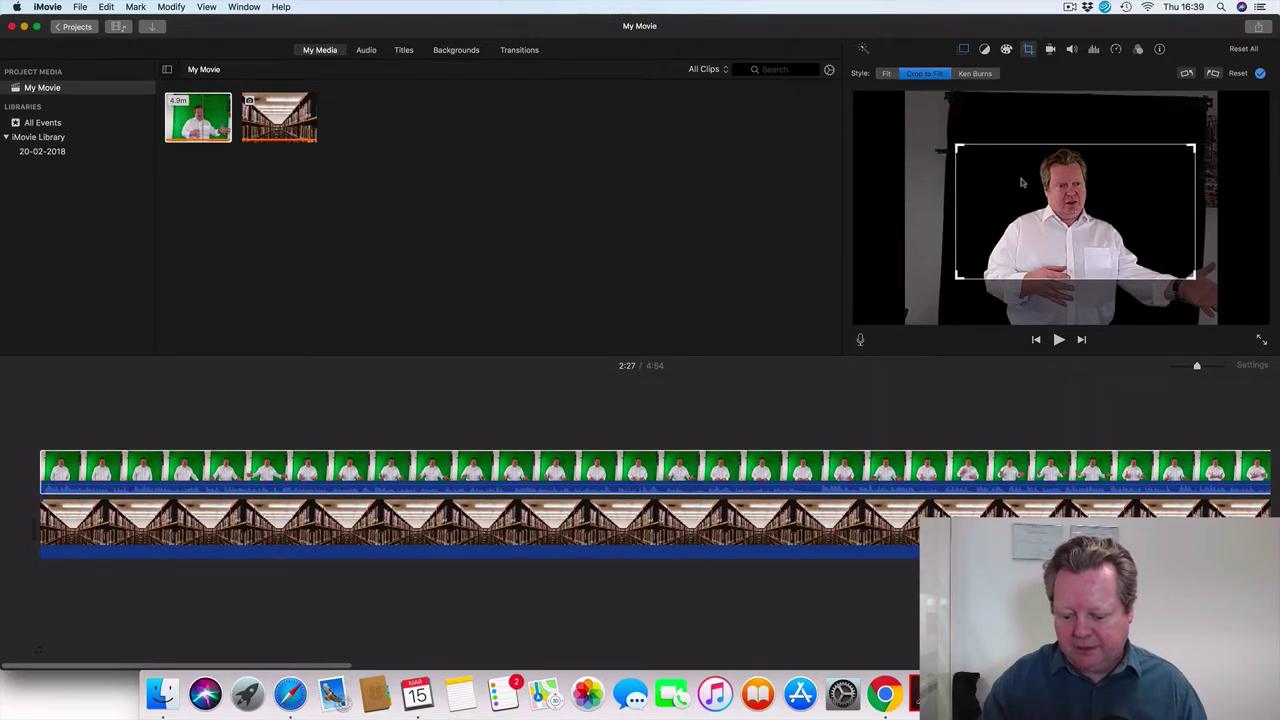
key("Return")
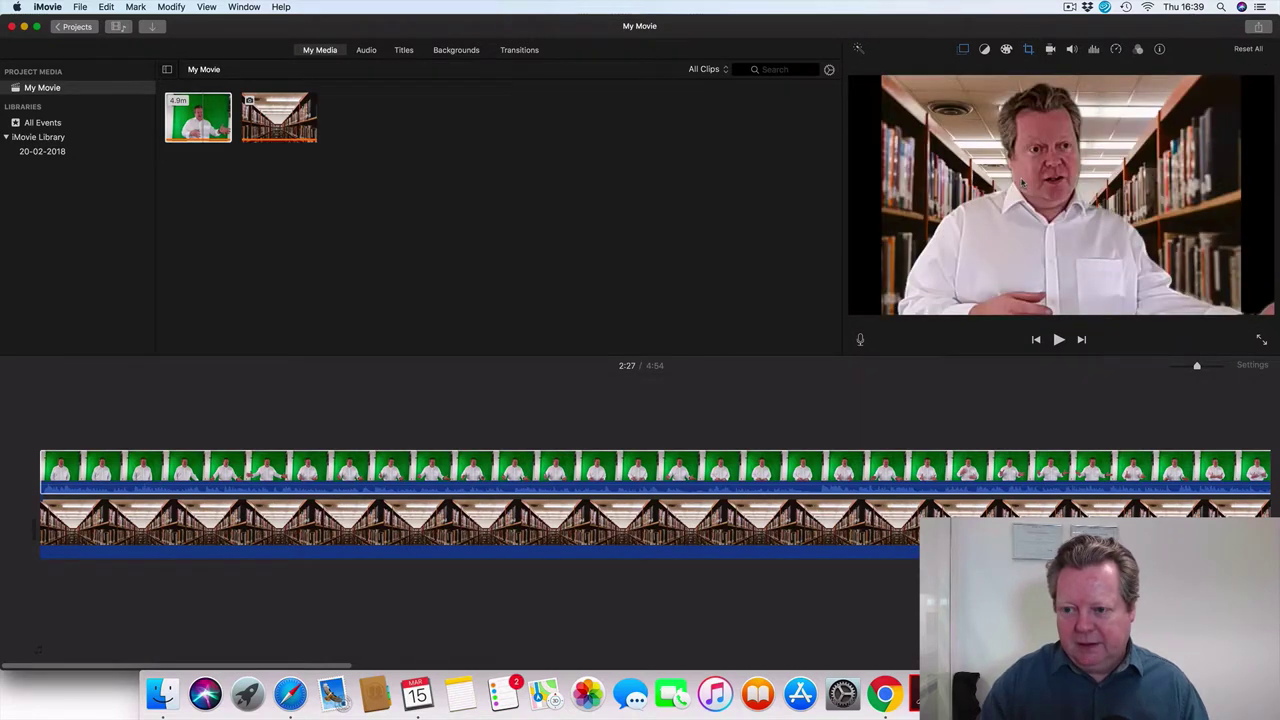
Step: Play a short preview of the composited video and mute the green-screen clip's audio
left_click(1059, 340)
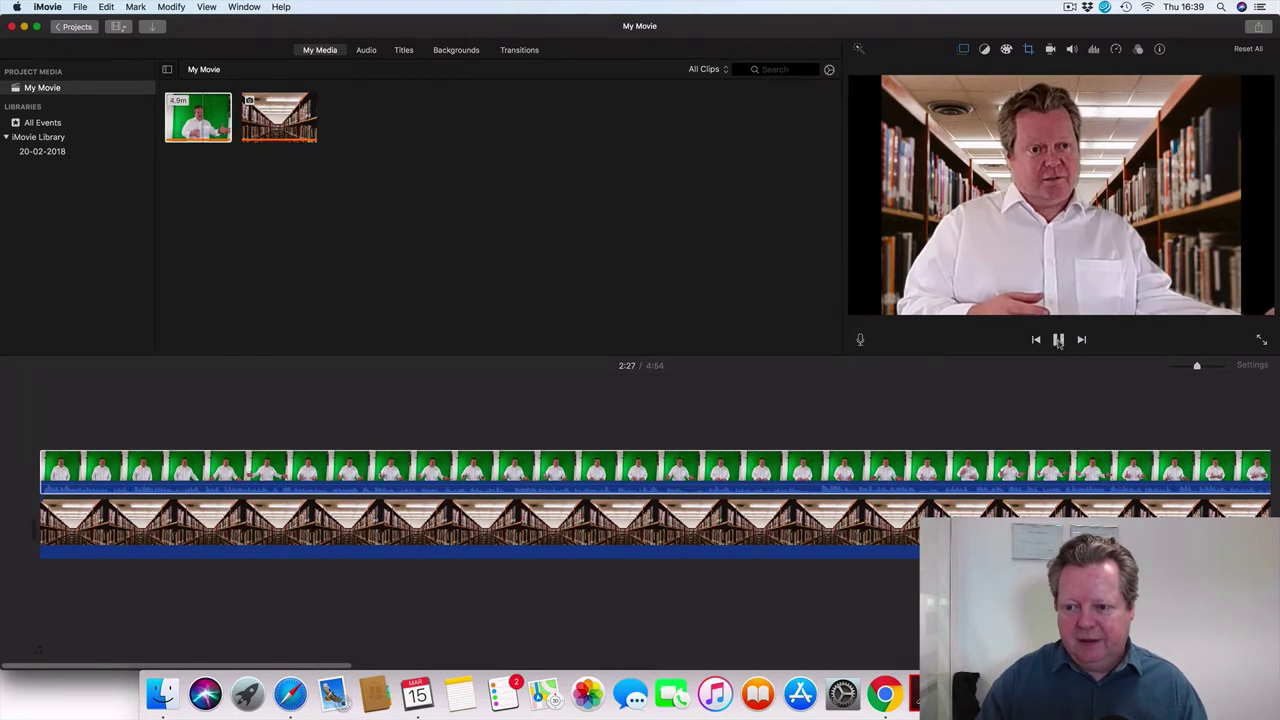
left_click(1059, 340)
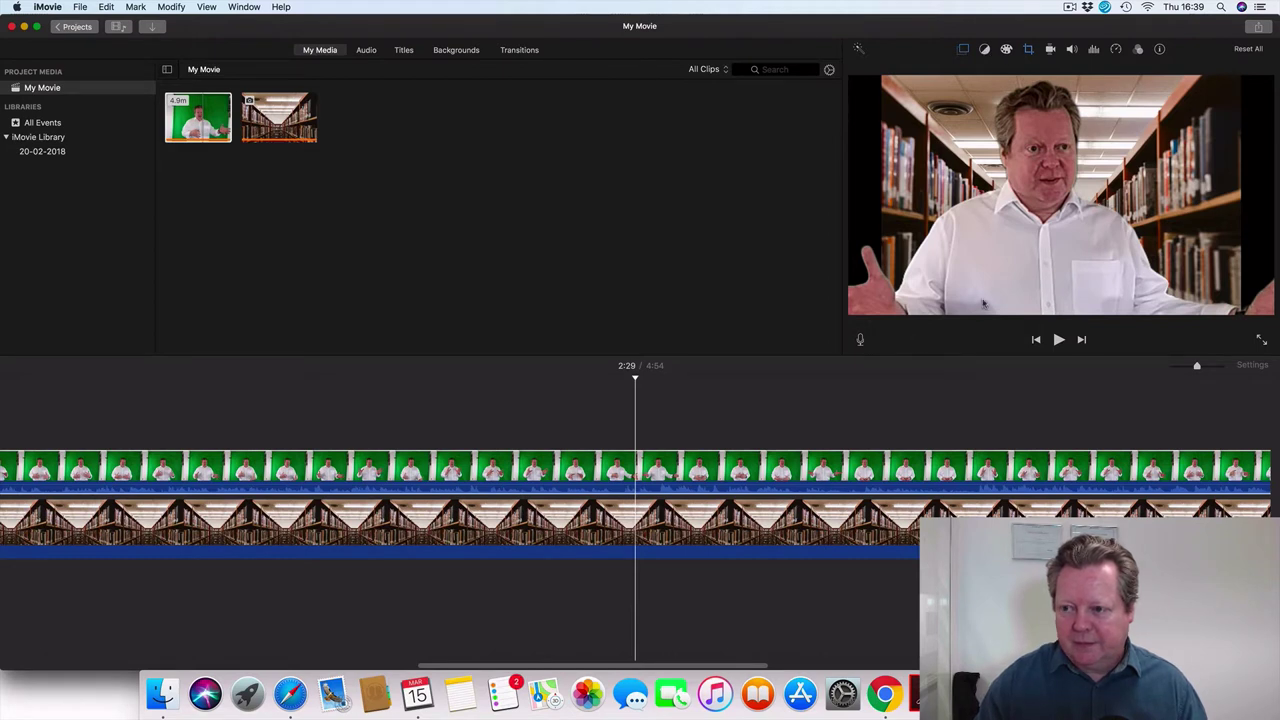
left_click(1073, 50)
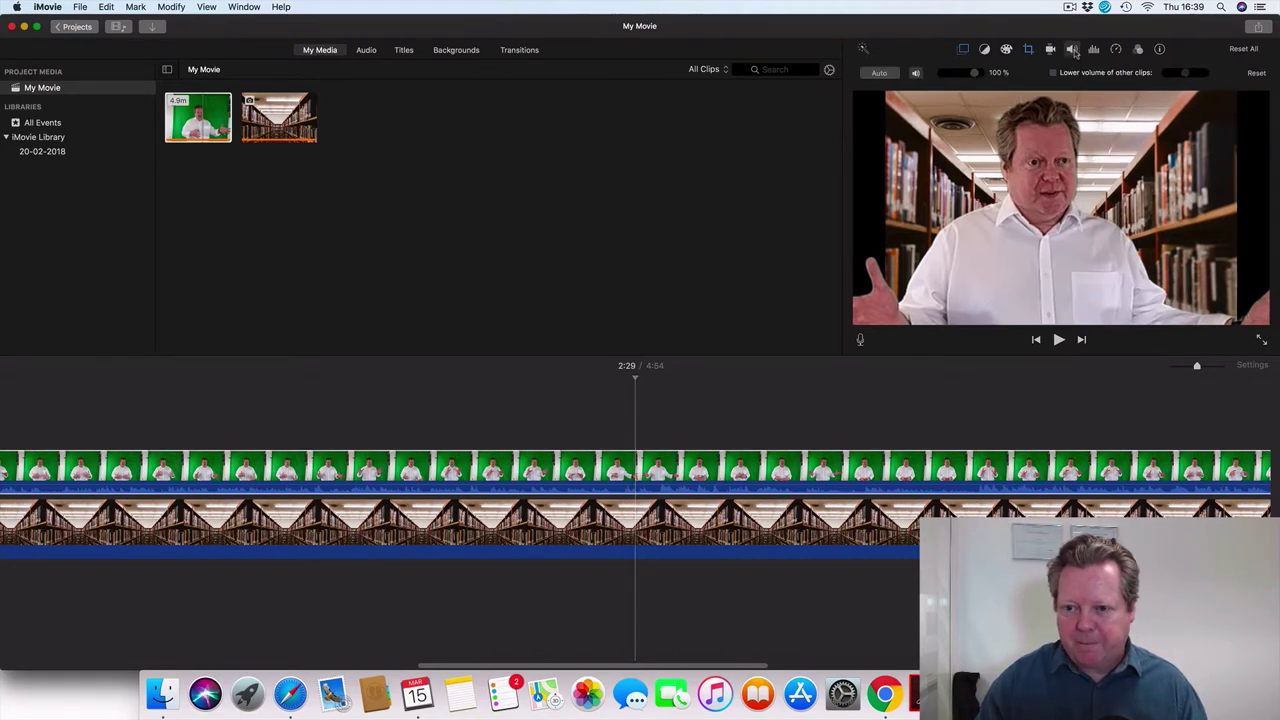
left_click(916, 73)
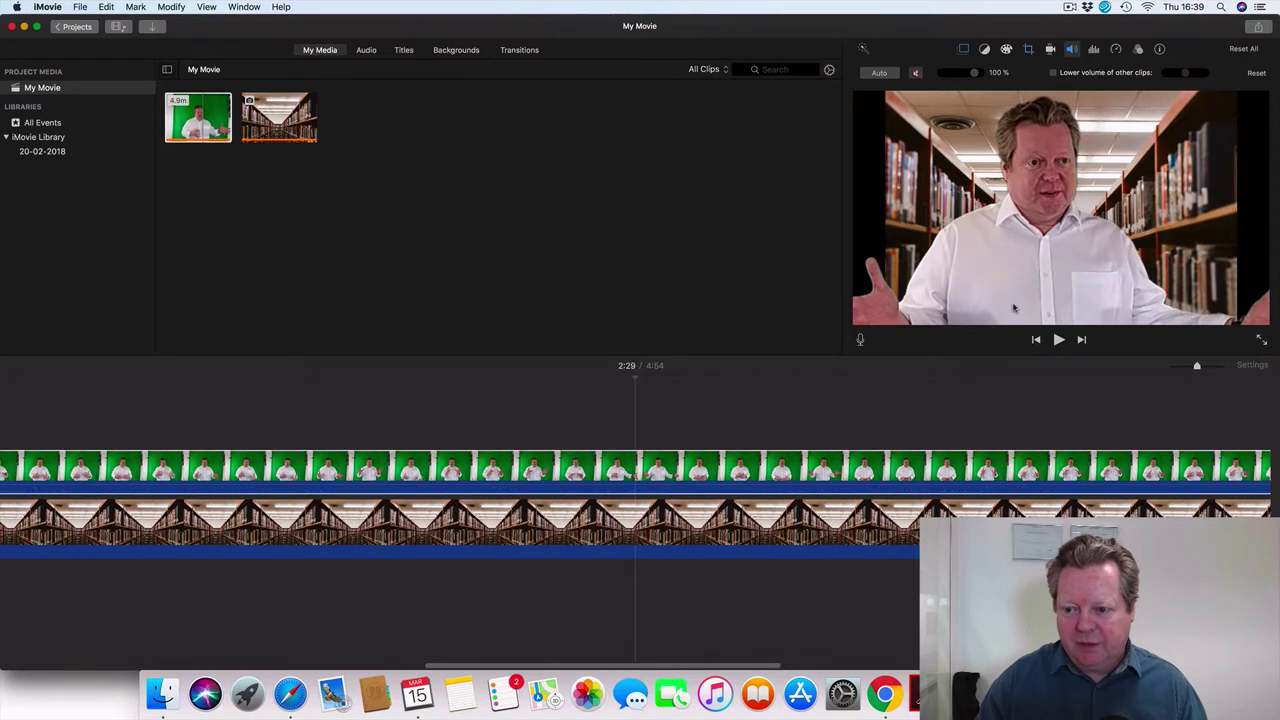
Step: Play a short preview of the muted green-screen clip over the library photo and pause it
left_click(1057, 344)
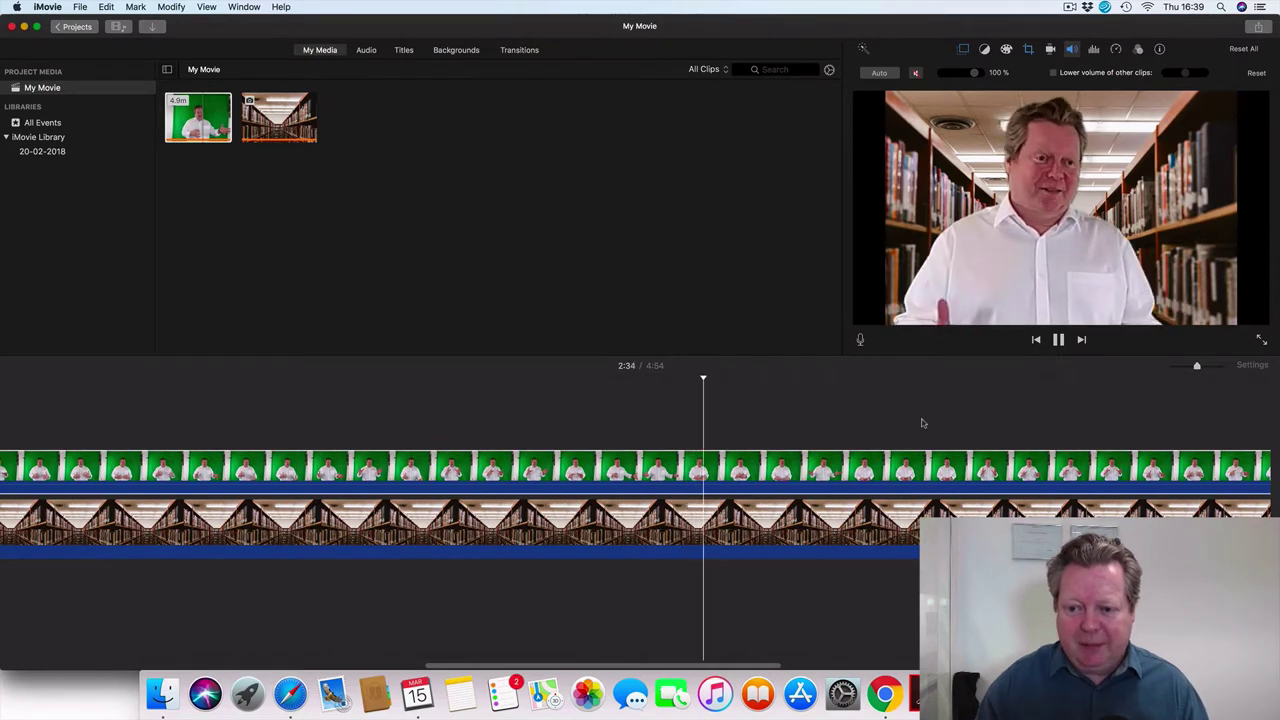
left_click(1060, 340)
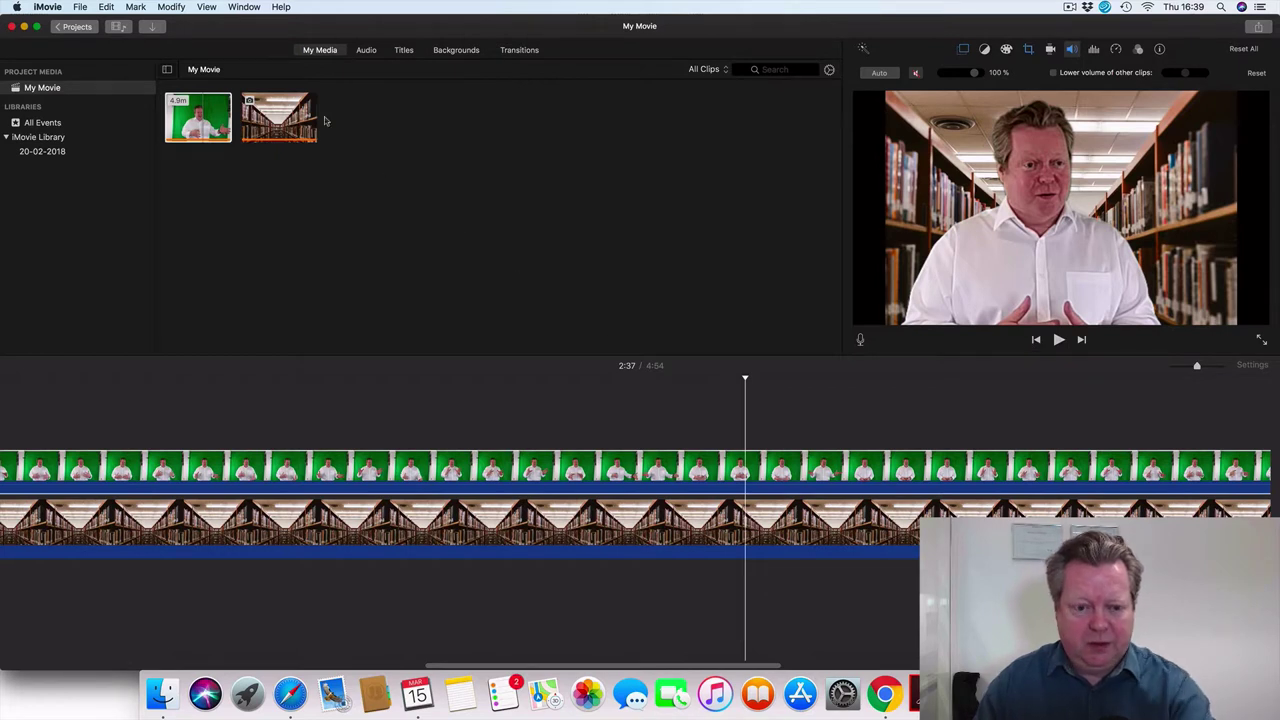
Step: Replace the library photo under the green-screen clip with the Underwater background using Replace from Start, and play the new composite
left_click(455, 50)
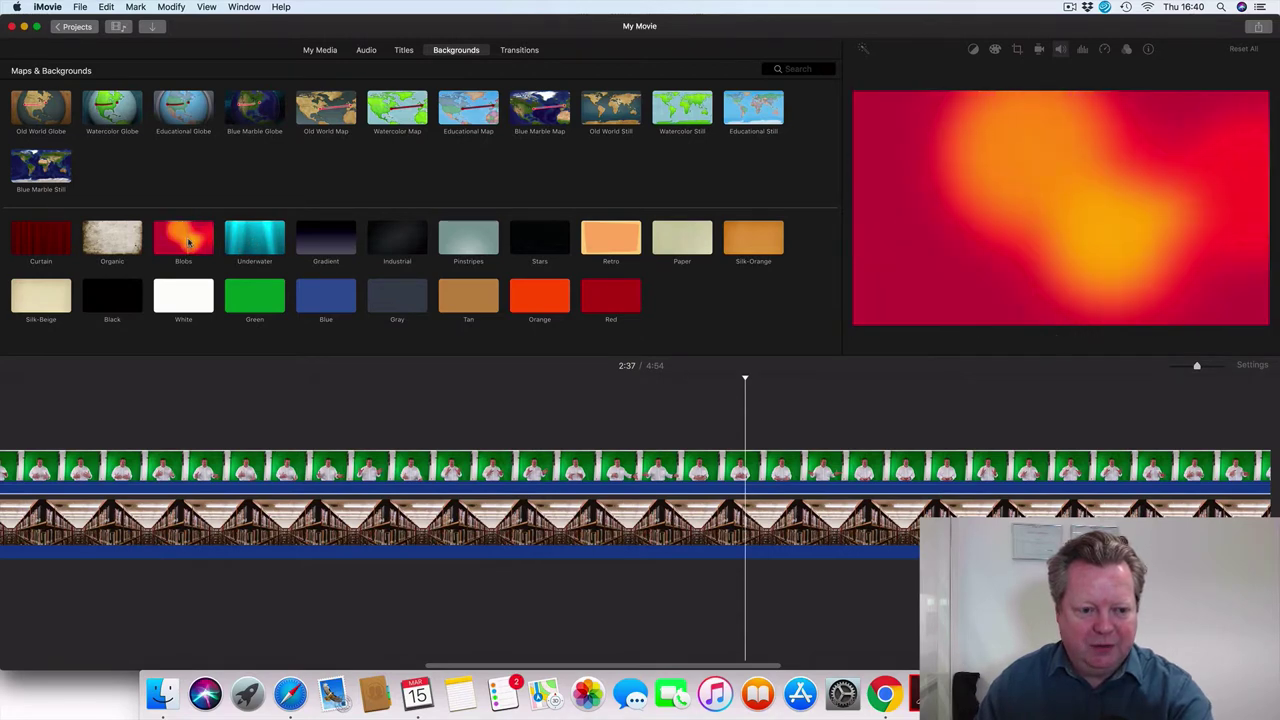
left_click(240, 240)
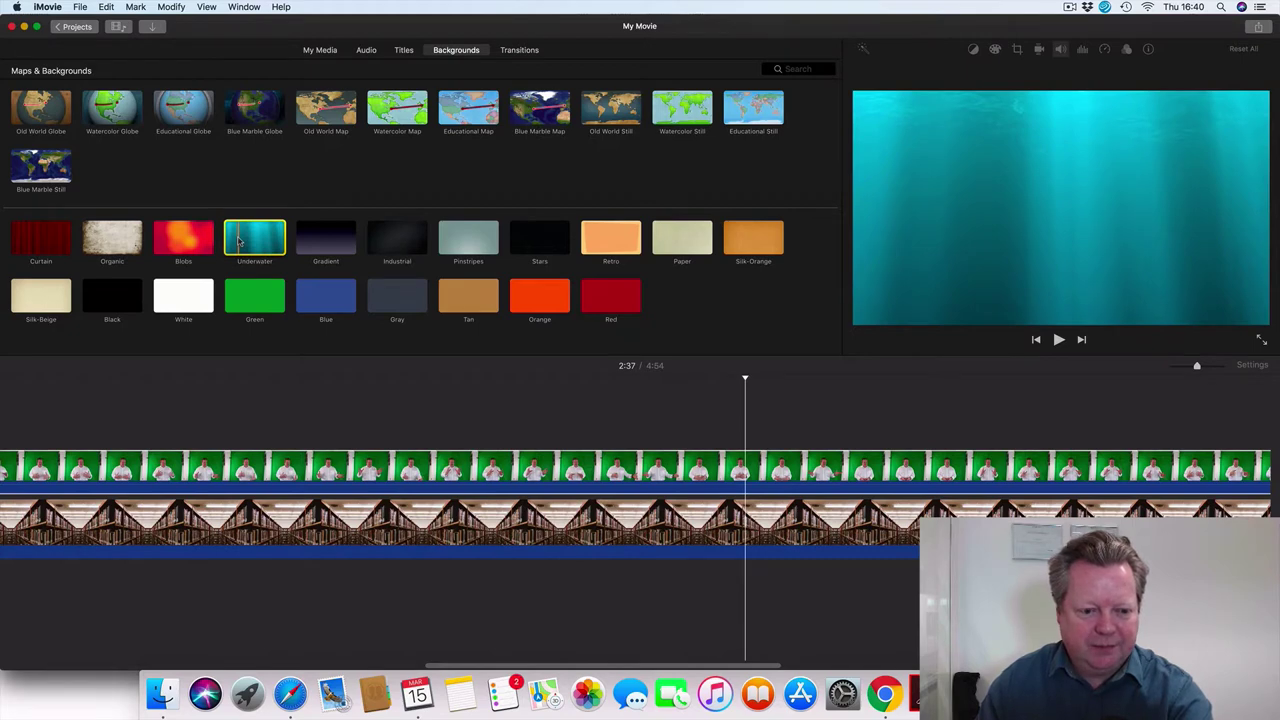
left_click(205, 467)
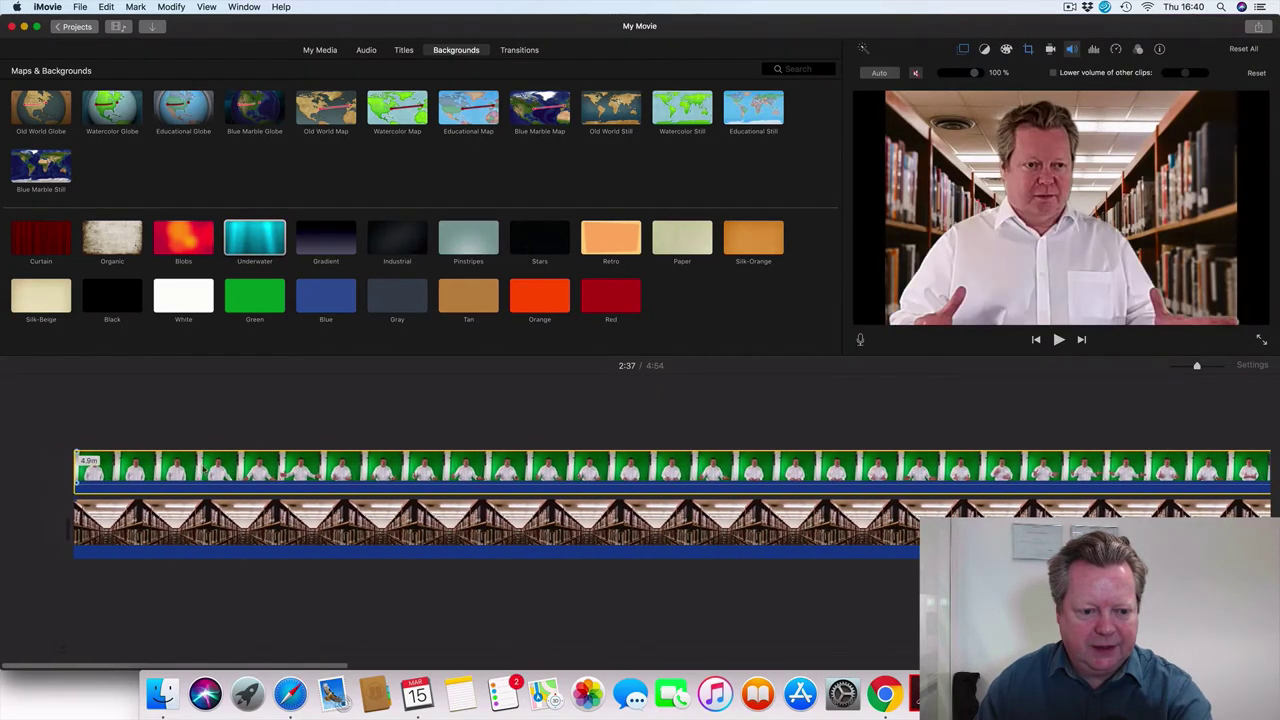
left_click_drag(258, 240, 114, 522)
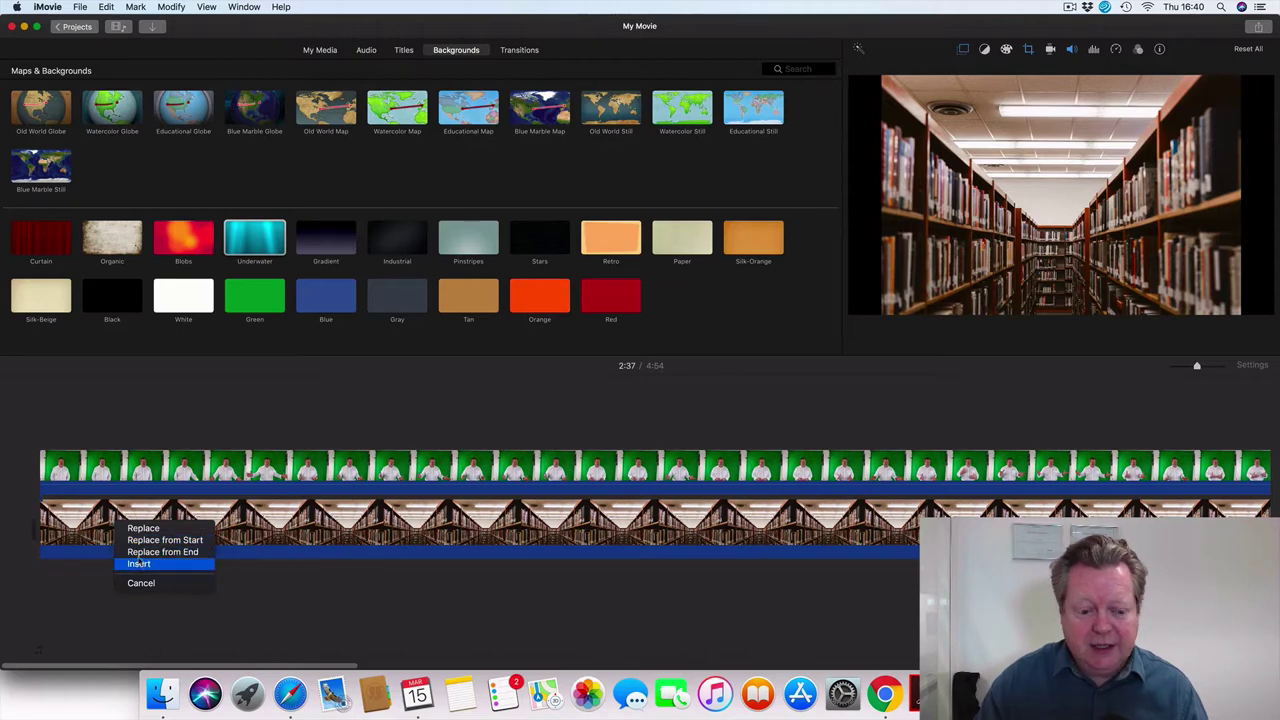
left_click(141, 543)
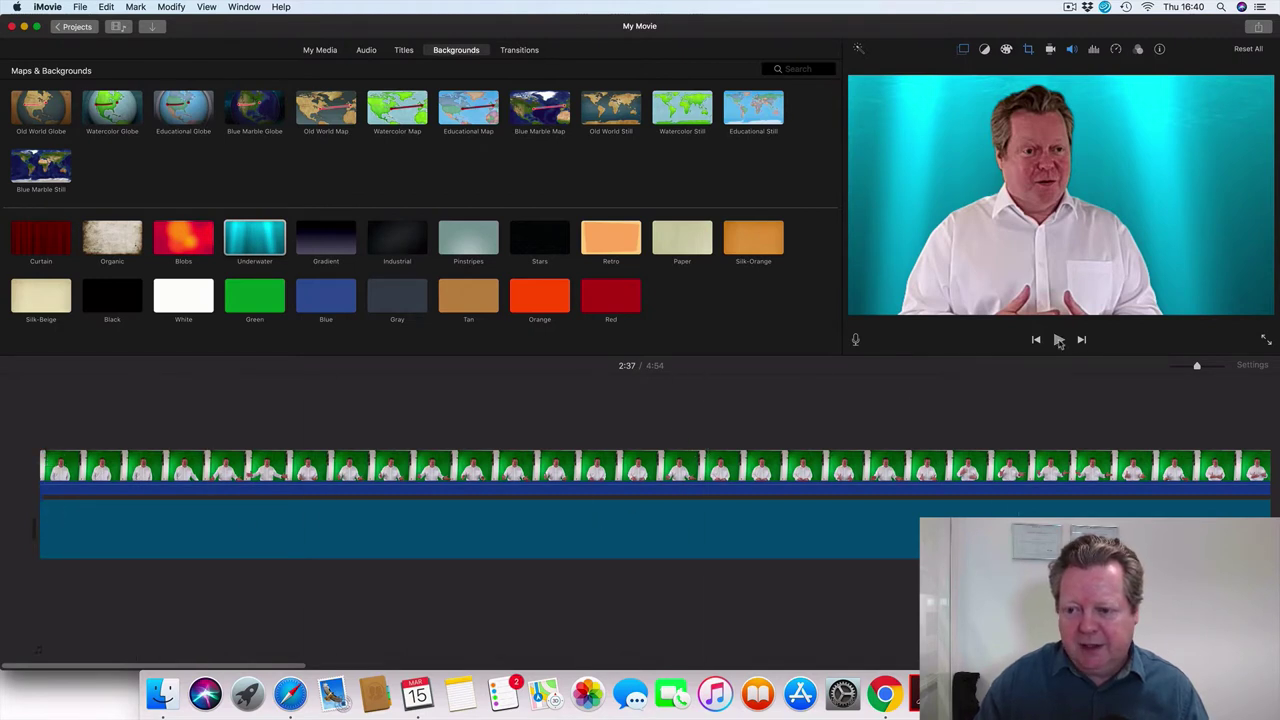
left_click(1059, 341)
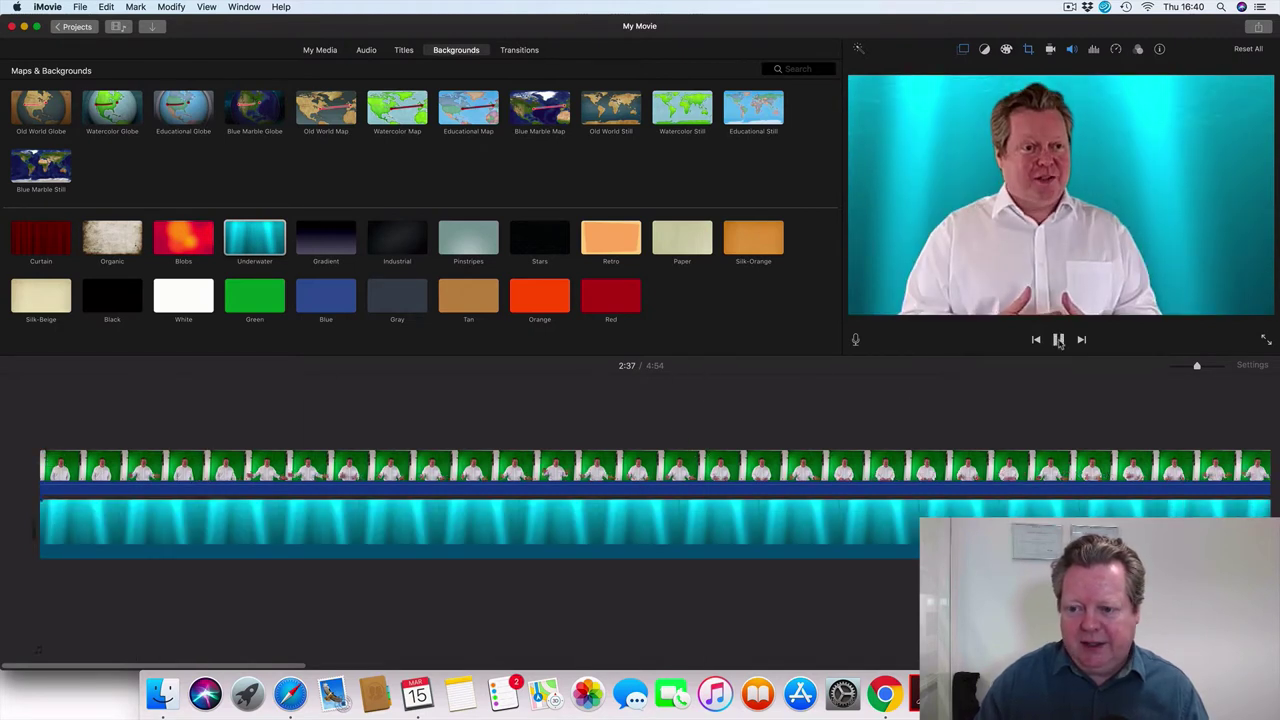